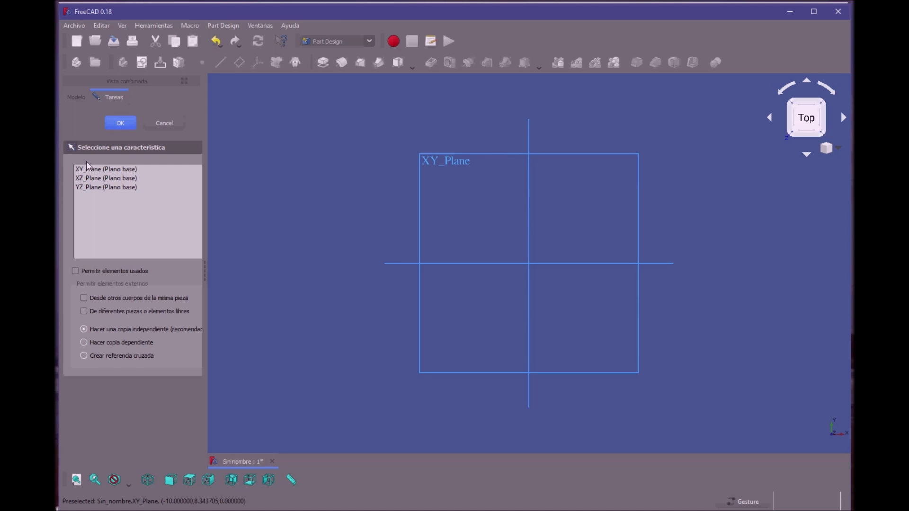
# - Start a new sketch on the XY plane and widen the task panel to show all its settings
pyautogui.click(86, 168)
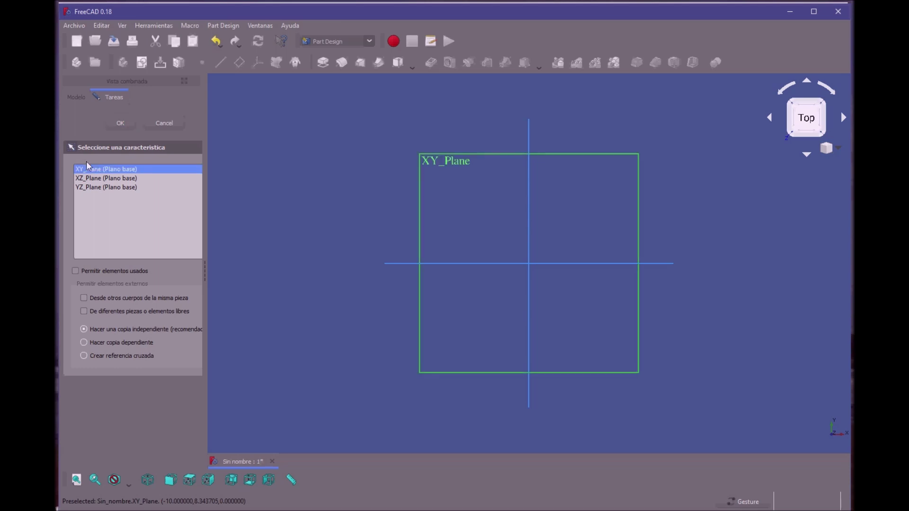
pyautogui.click(120, 122)
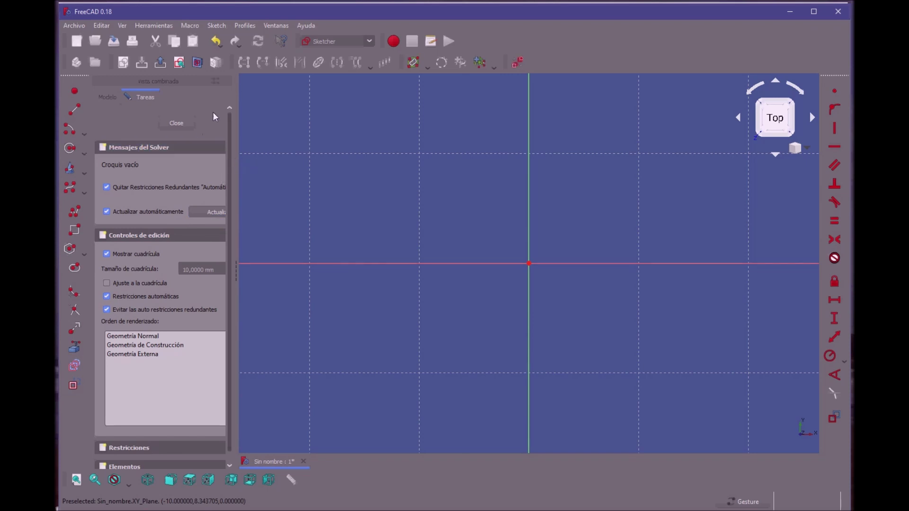
pyautogui.moveTo(229, 232); pyautogui.dragTo(271, 237)
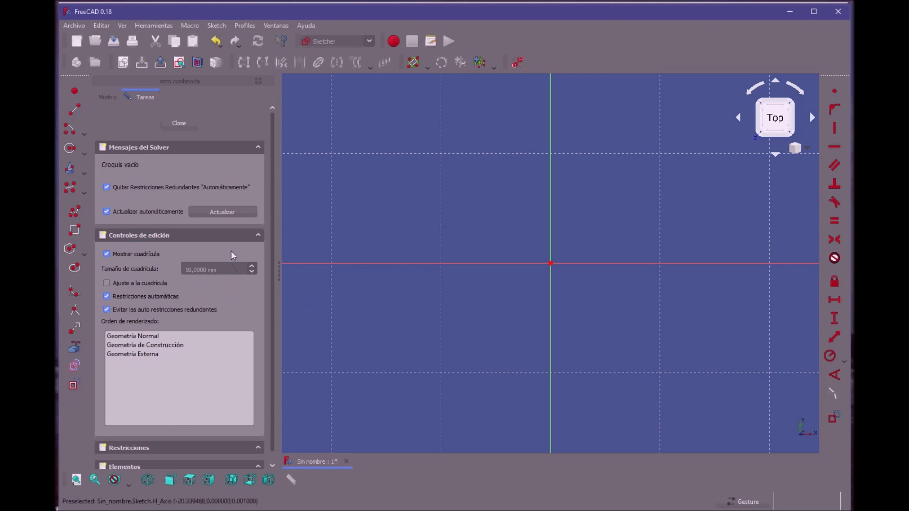
# - Check the part's reference drawing in MicroStation, return to FreeCAD and set the sketch grid size to 20 mm
pyautogui.hotkey('alt', 'Tab')
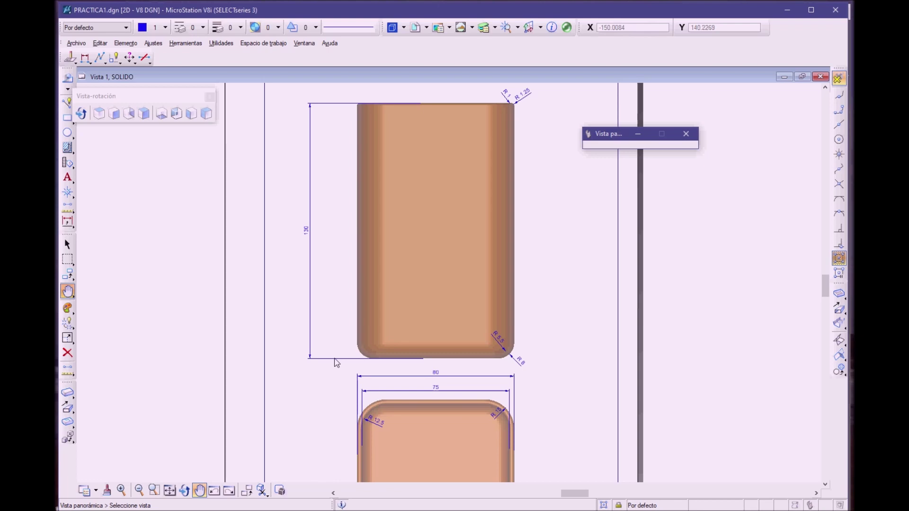
pyautogui.hotkey('alt', 'Tab')
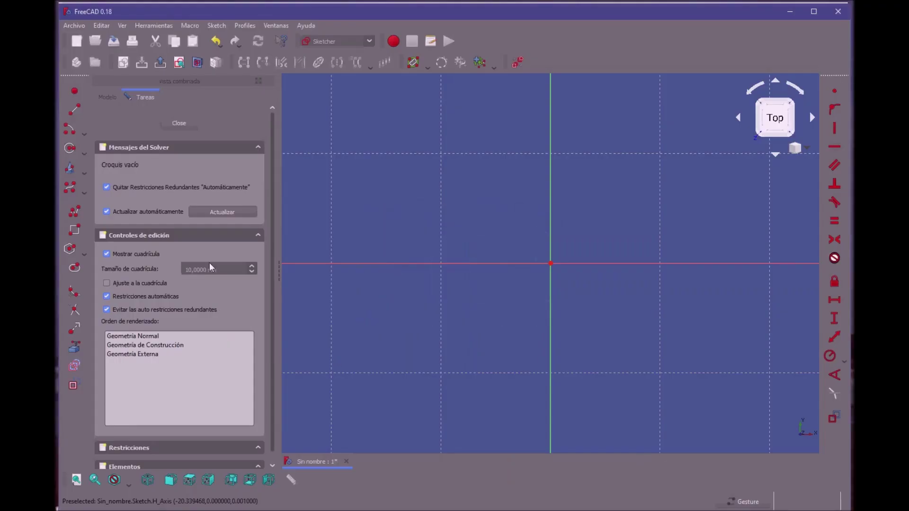
pyautogui.moveTo(218, 270); pyautogui.dragTo(155, 266)
pyautogui.write('20')
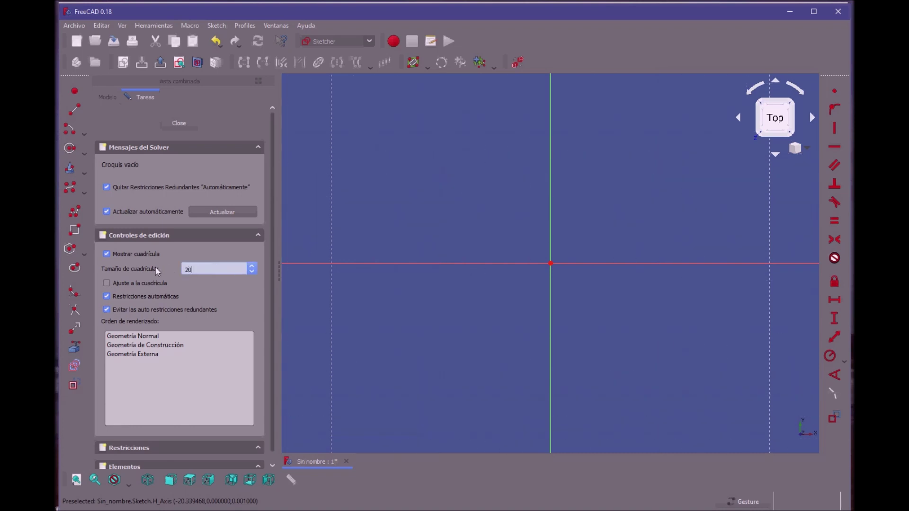
pyautogui.press('Return')
pyautogui.scroll(-2, 481, 226)
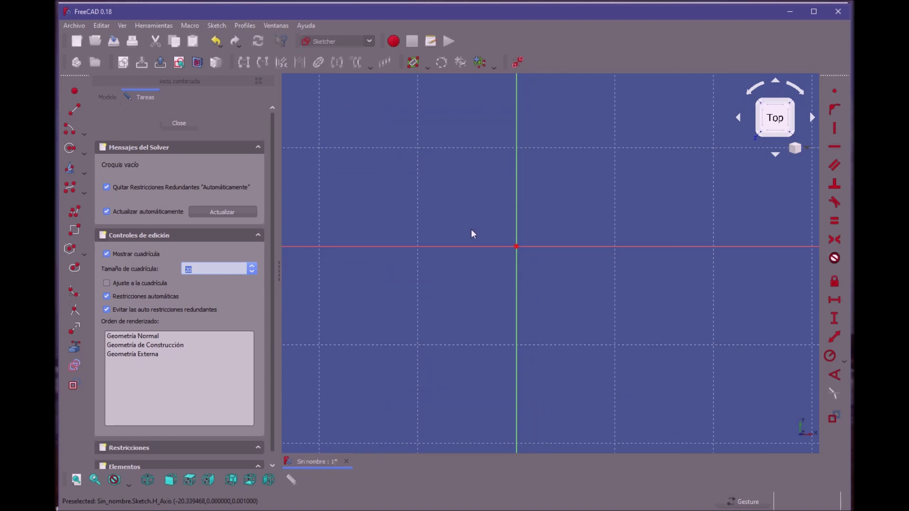
pyautogui.scroll(-2, 473, 234)
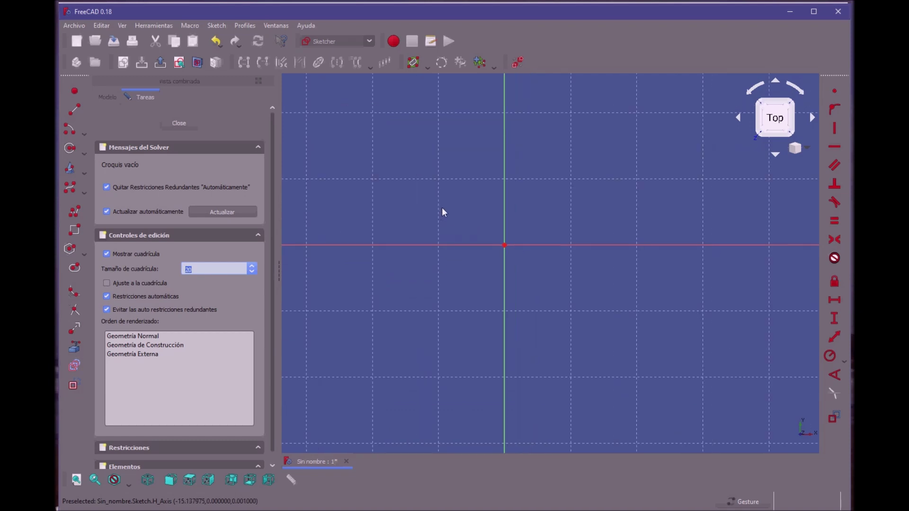
pyautogui.scroll(-2, 426, 148)
pyautogui.moveTo(419, 156)
pyautogui.mouseDown(button='right')
pyautogui.moveTo(523, 239)
pyautogui.moveTo(454, 220)
pyautogui.moveTo(453, 198)
pyautogui.moveTo(479, 201)
pyautogui.mouseUp(button='right')
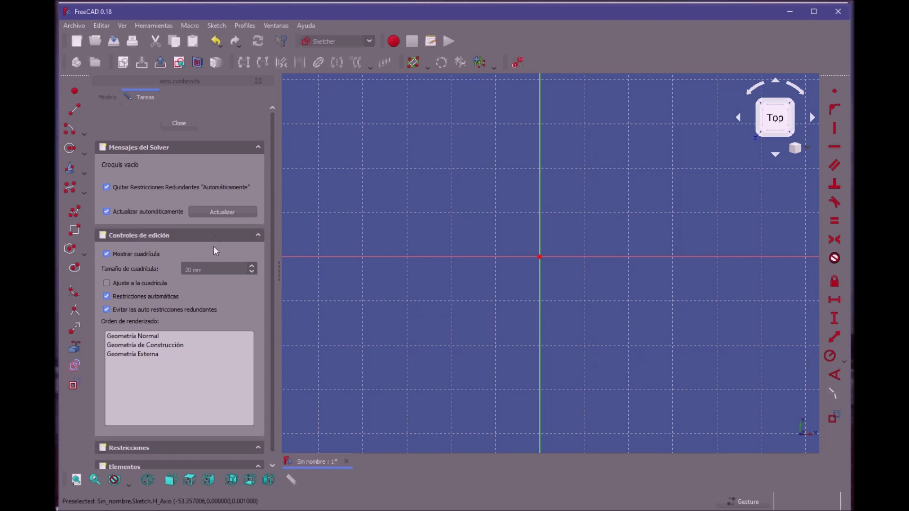
# - Check the unit system and number of decimals in the general preferences
pyautogui.click(101, 25)
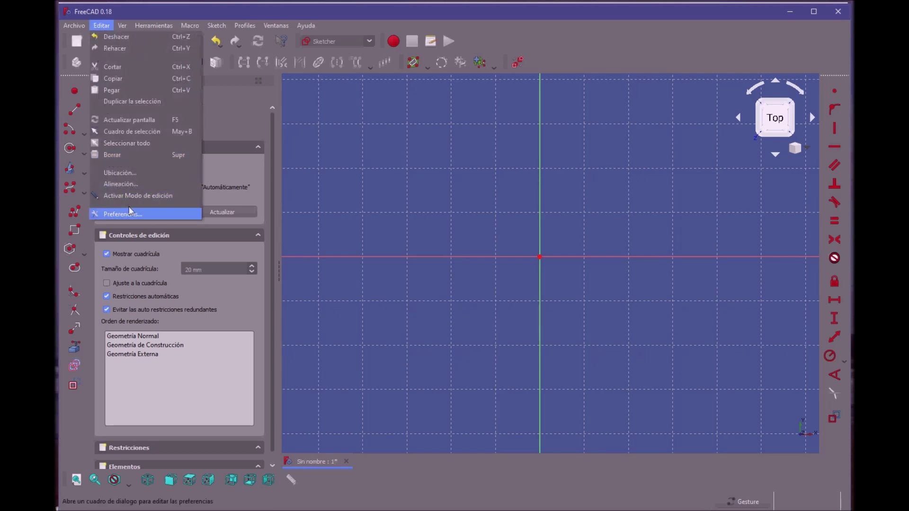
pyautogui.click(130, 213)
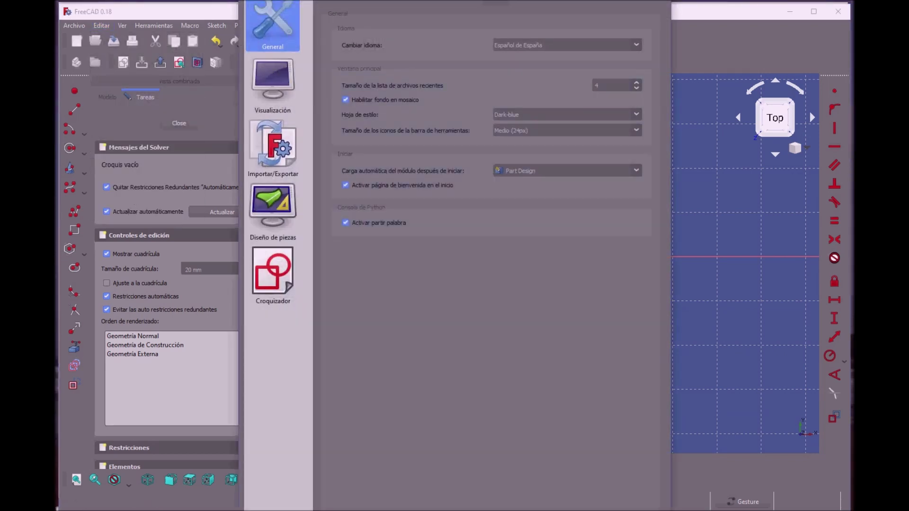
pyautogui.click(451, 61)
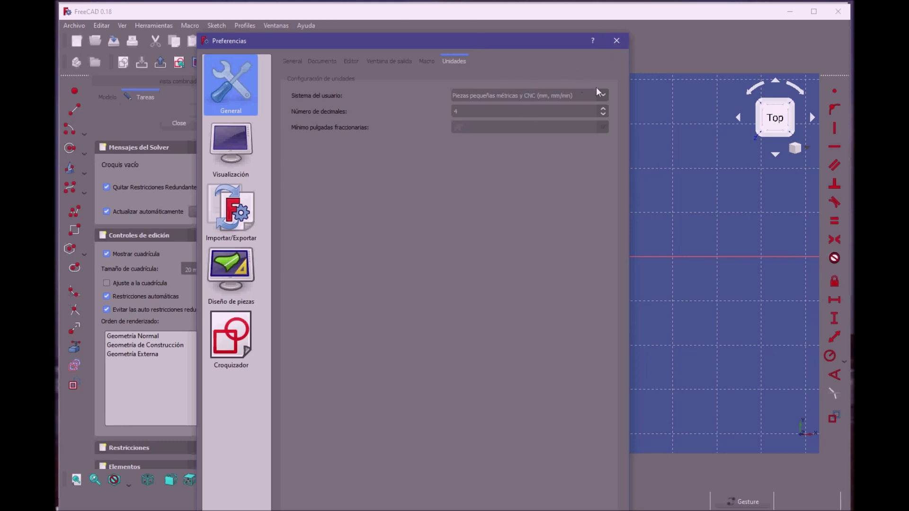
pyautogui.click(612, 38)
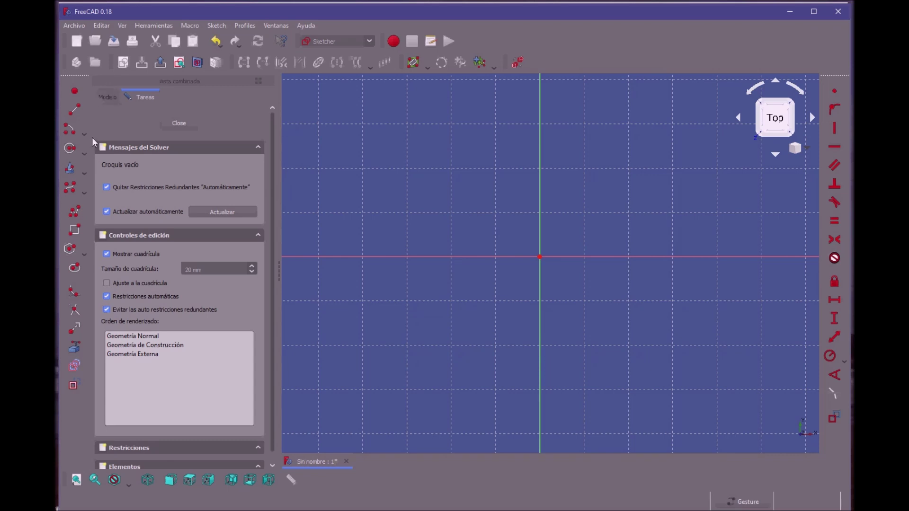
# - Sketch a rectangle about 80 mm square around the sketch origin
pyautogui.click(67, 221)
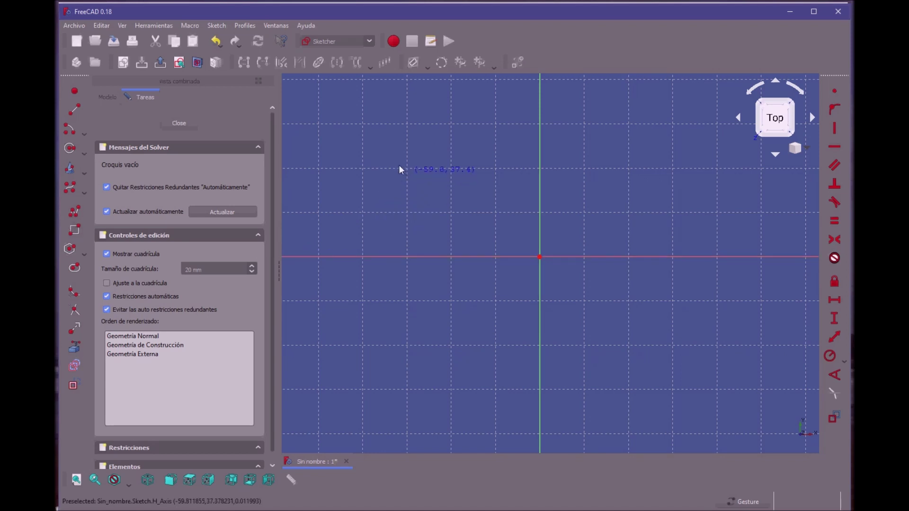
pyautogui.click(445, 164)
pyautogui.click(619, 334)
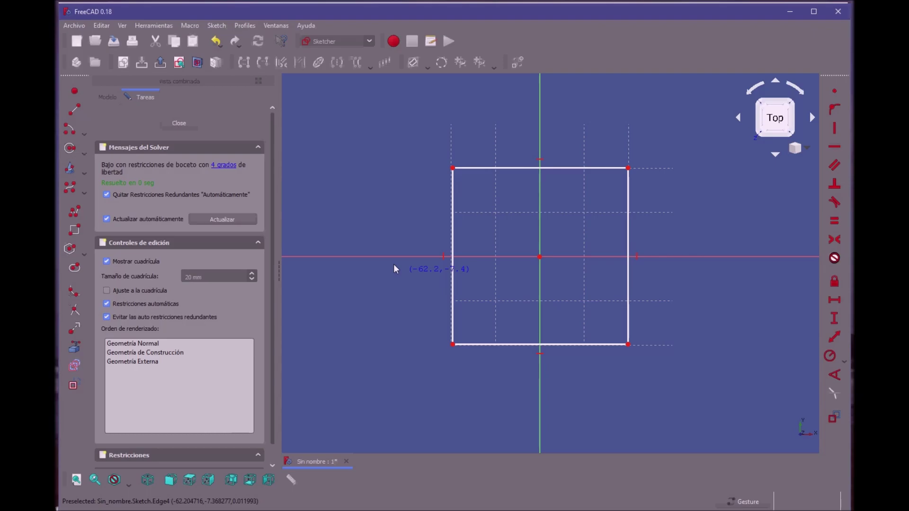
# - Round all four corners of the rectangle with freely sized sketch fillets
pyautogui.hotkey('alt', 'Tab')
pyautogui.click(448, 198)
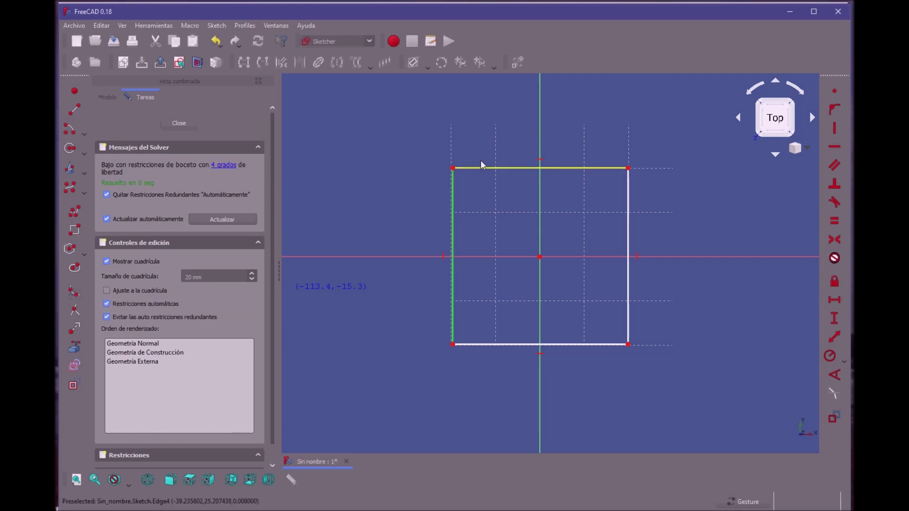
pyautogui.click(481, 160)
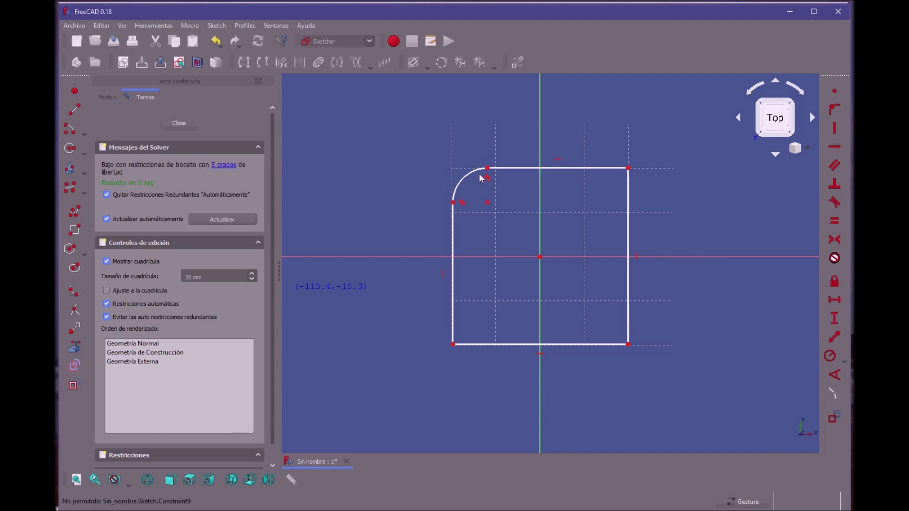
pyautogui.click(446, 321)
pyautogui.click(467, 337)
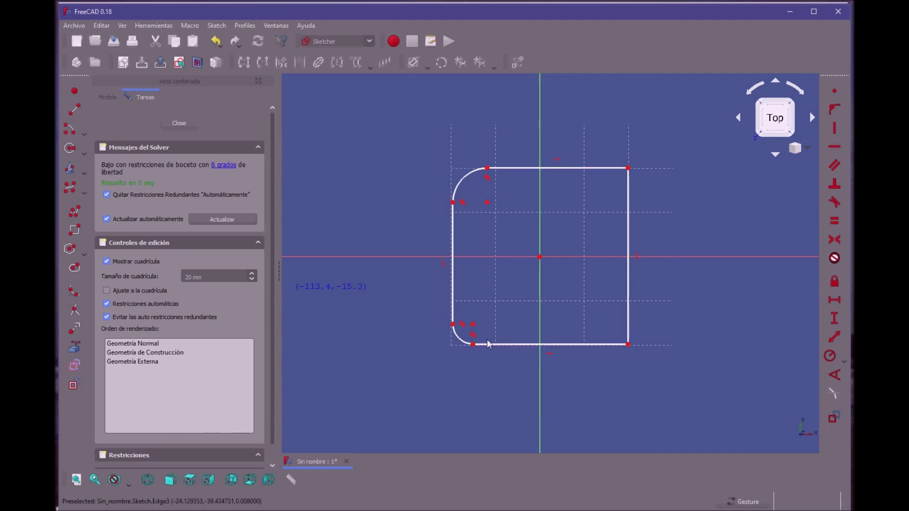
pyautogui.click(605, 336)
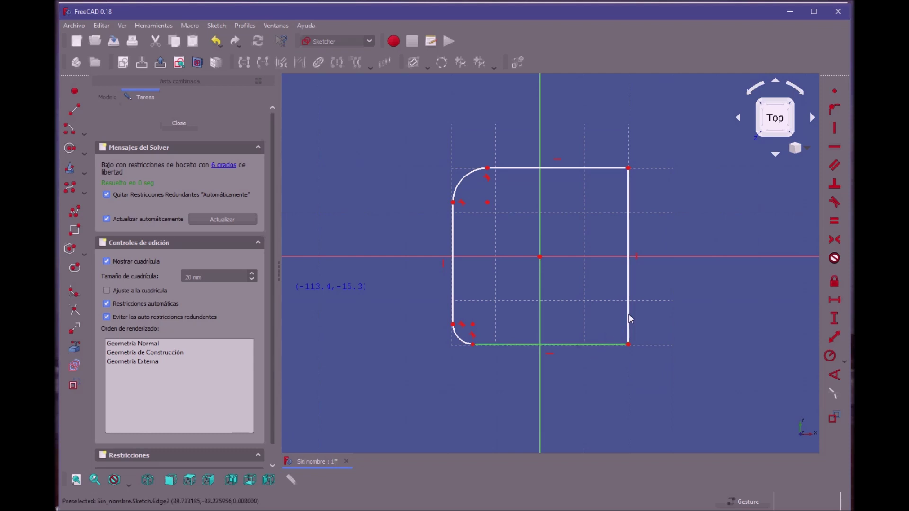
pyautogui.click(619, 317)
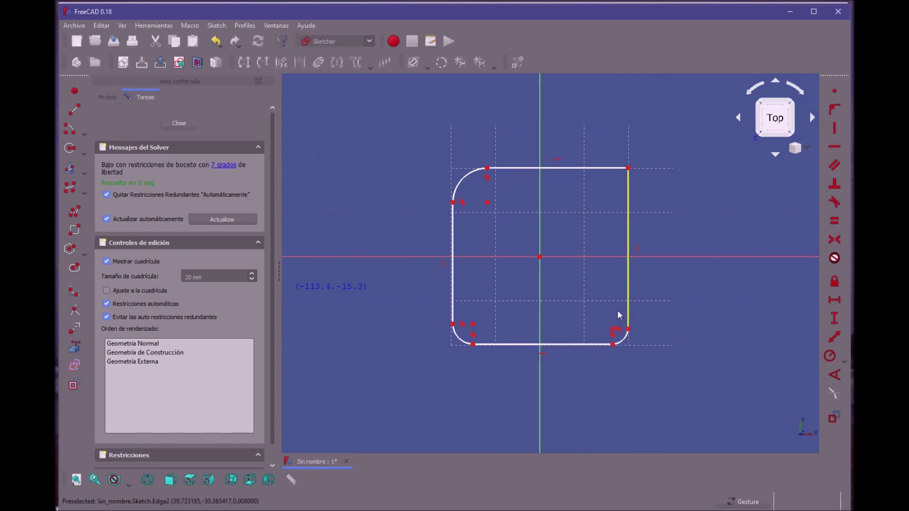
pyautogui.click(621, 191)
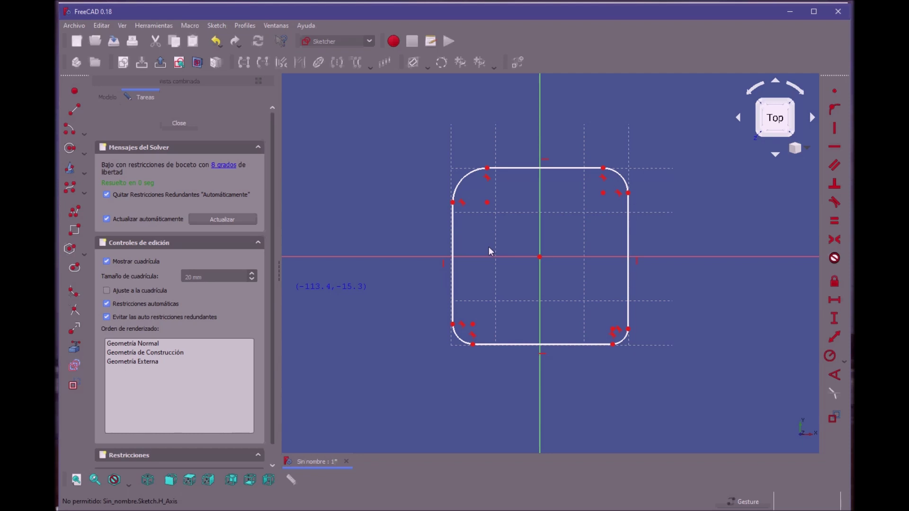
# - Constrain the four corner arcs to share one equal radius of 15 mm
pyautogui.click(457, 180)
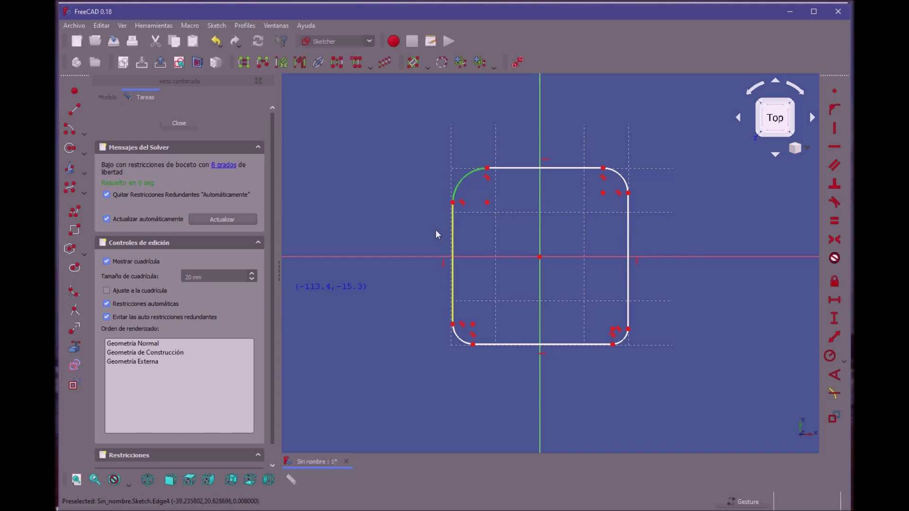
pyautogui.click(455, 333)
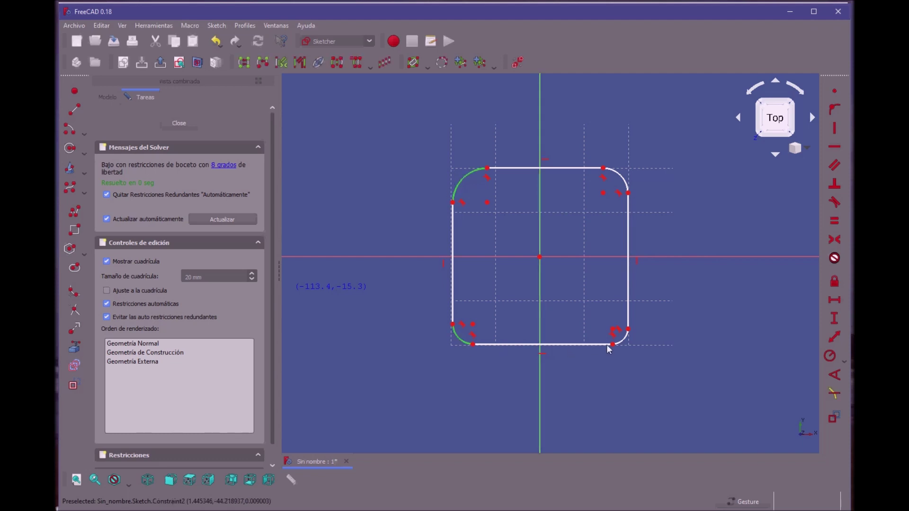
pyautogui.click(617, 332)
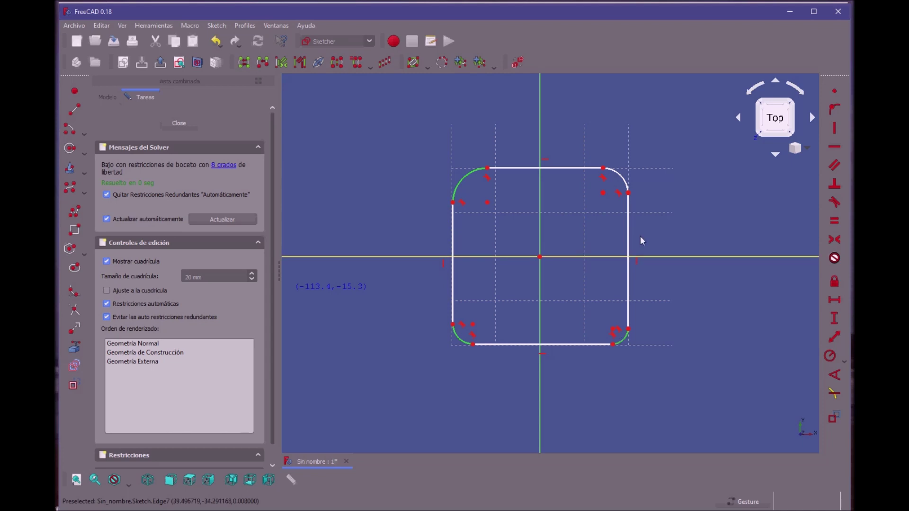
pyautogui.click(620, 174)
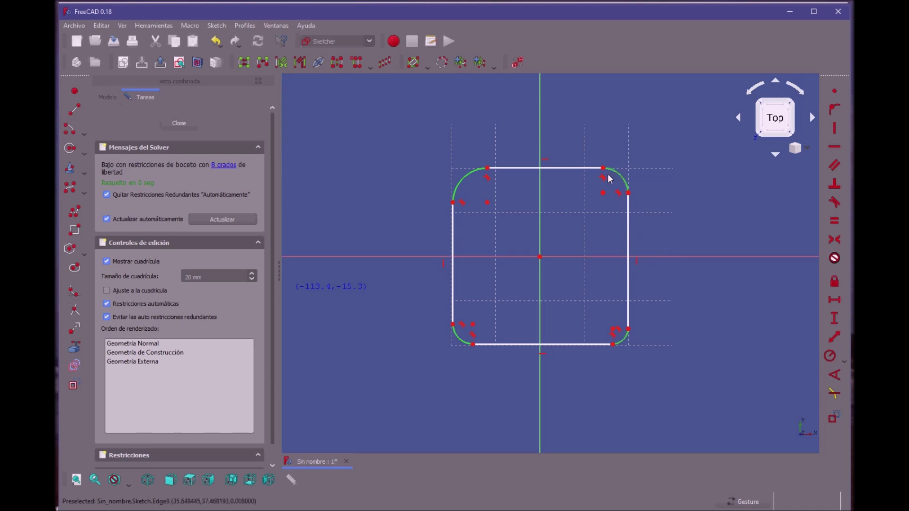
pyautogui.click(824, 354)
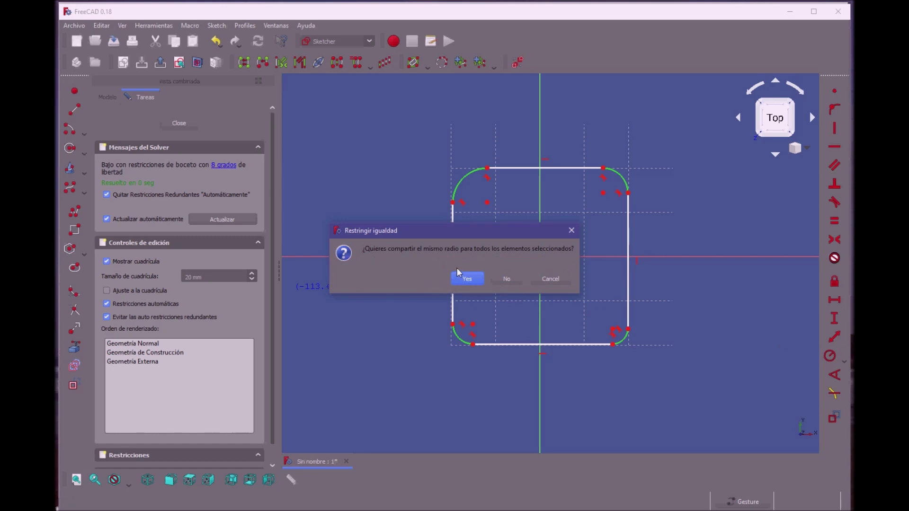
pyautogui.click(466, 278)
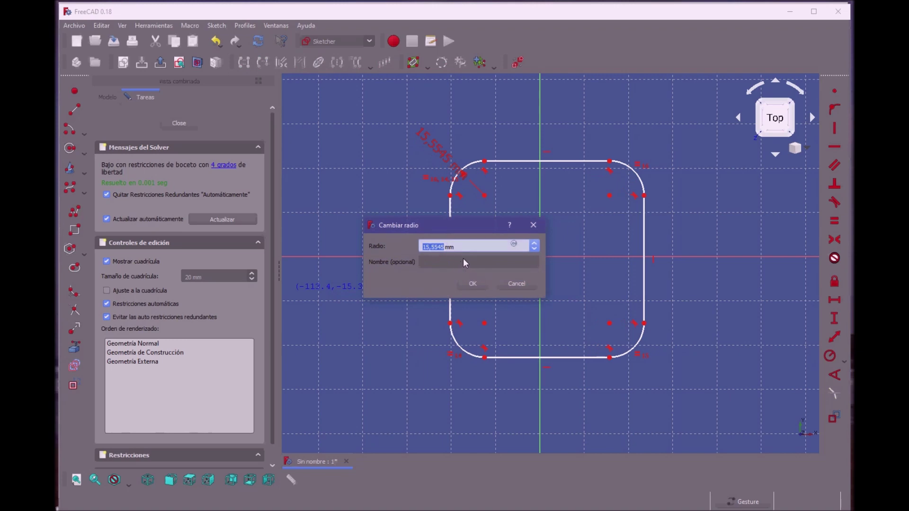
pyautogui.write('15')
pyautogui.click(464, 275)
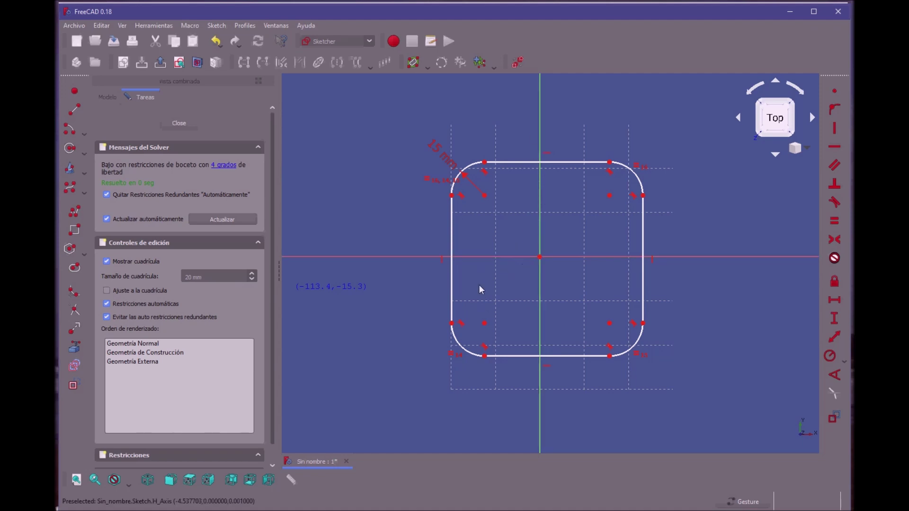
# - Constrain the upper two arc centres symmetric about the vertical axis and the left two arc centres symmetric about the horizontal axis
pyautogui.click(482, 192)
pyautogui.click(602, 187)
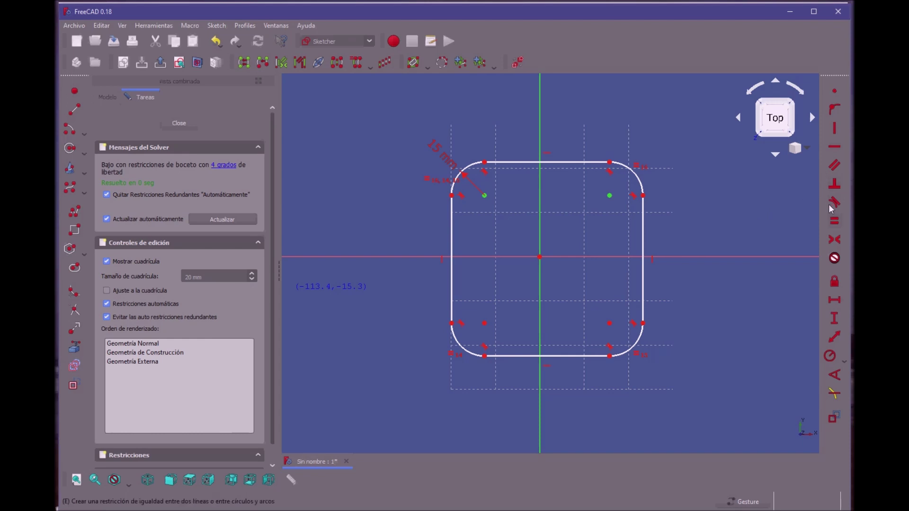
pyautogui.click(826, 233)
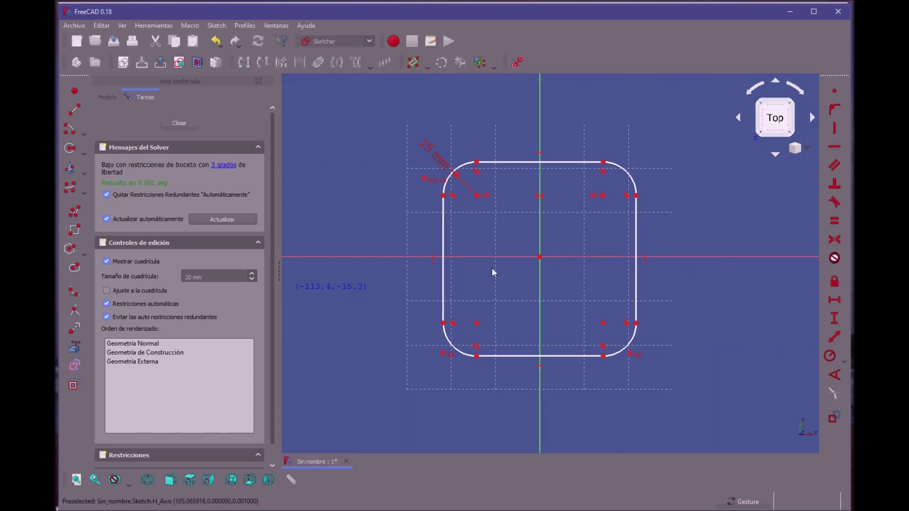
pyautogui.click(470, 191)
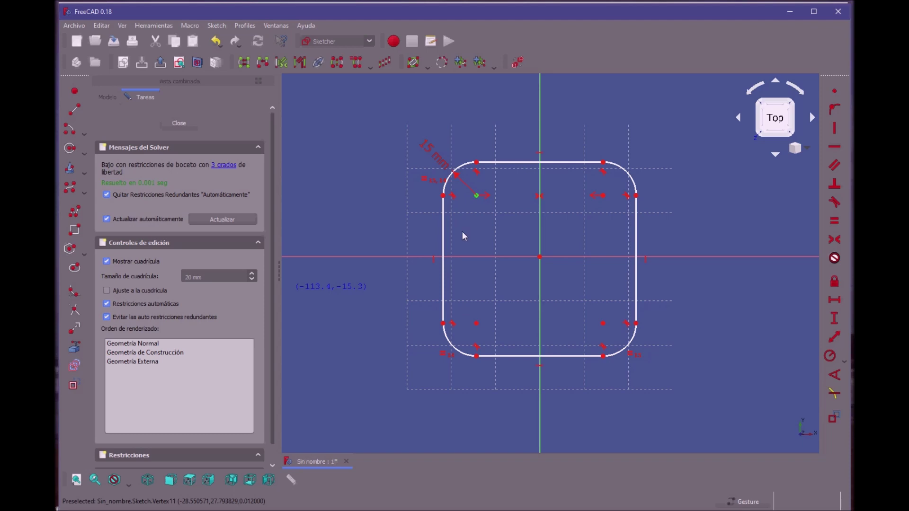
pyautogui.click(475, 322)
pyautogui.click(484, 250)
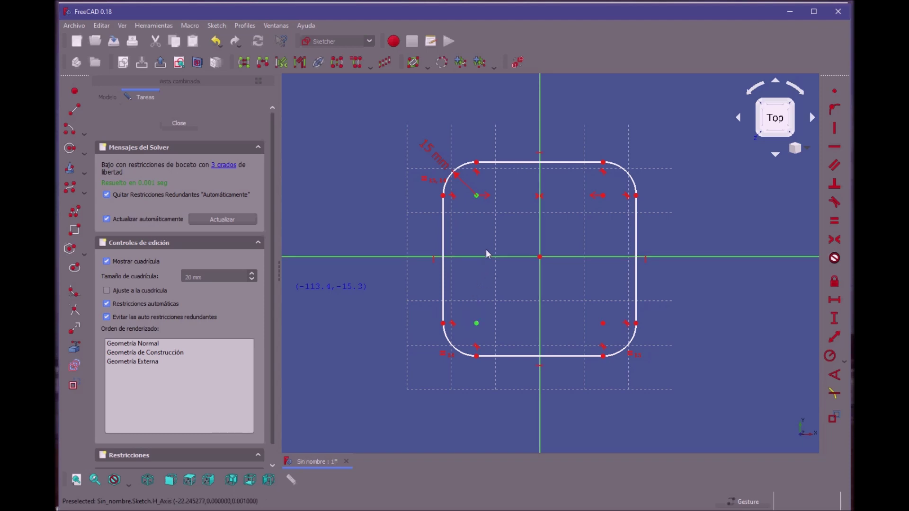
pyautogui.click(825, 234)
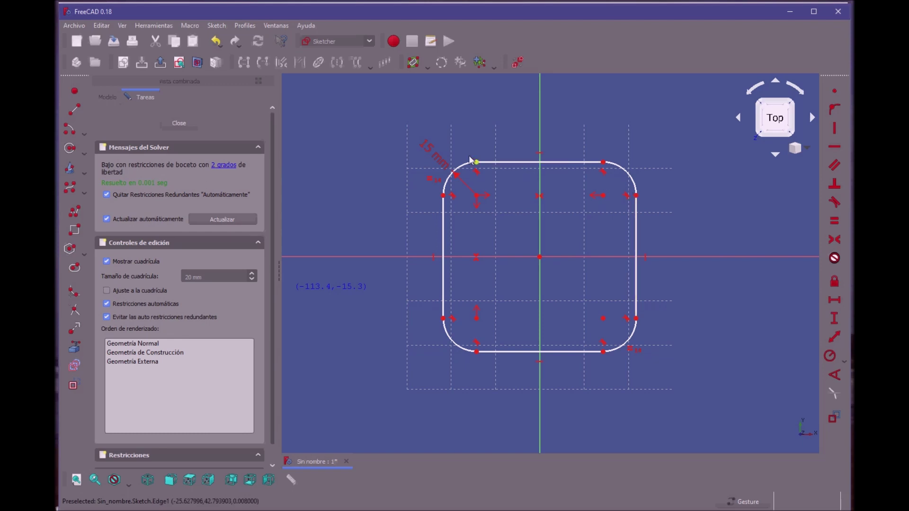
# - Constrain the horizontal length of the profile's upper straight edge to 50 mm
pyautogui.click(546, 155)
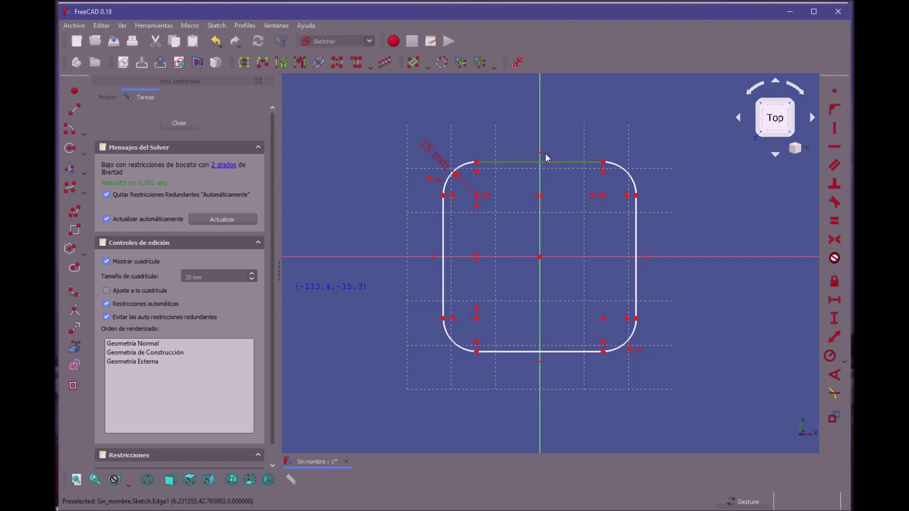
pyautogui.click(834, 299)
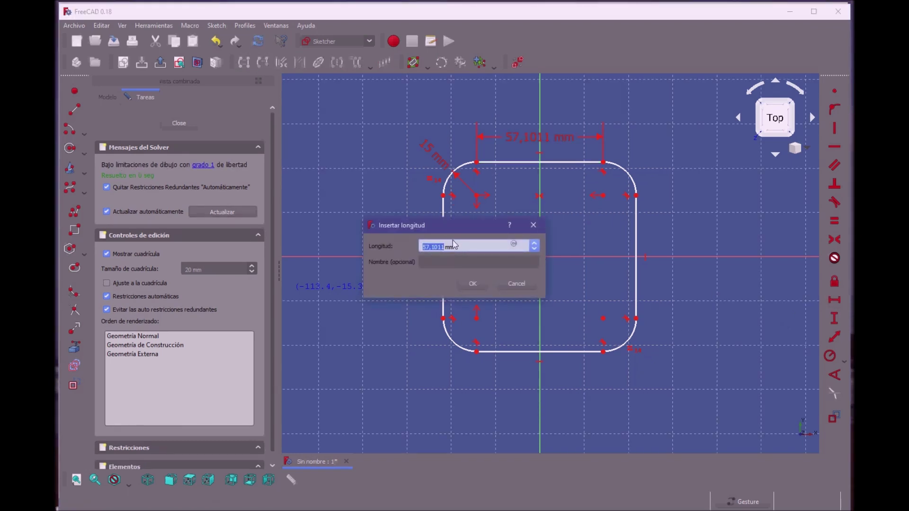
pyautogui.moveTo(455, 244); pyautogui.dragTo(390, 239)
pyautogui.write('50')
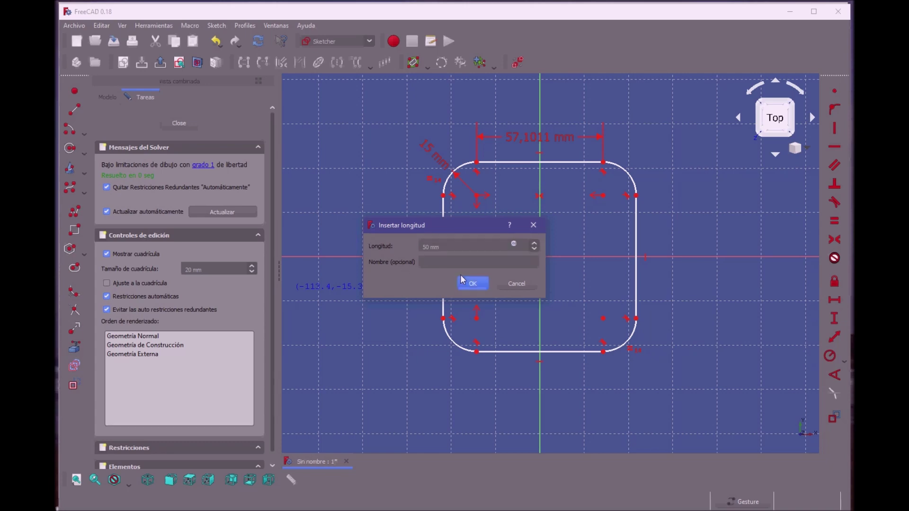
pyautogui.click(473, 283)
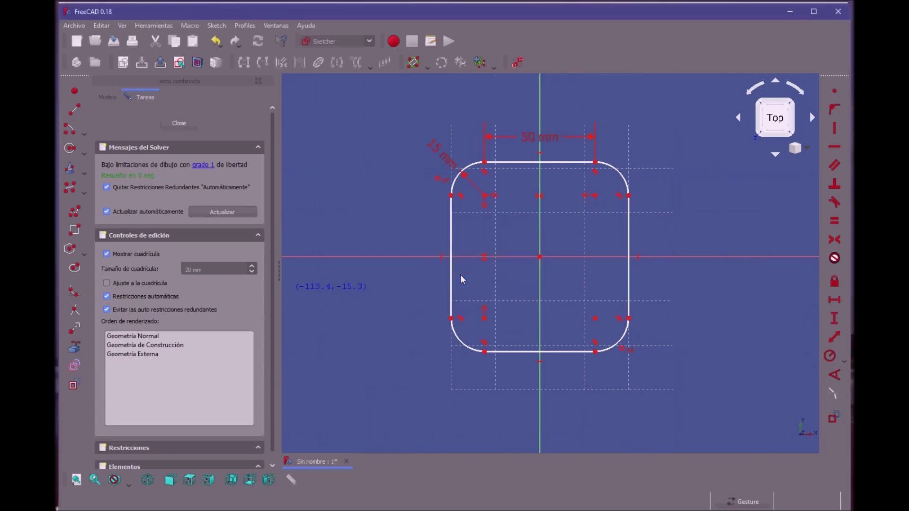
# - Constrain the vertical length of the profile's left straight edge to 50 mm and finish the sketch
pyautogui.click(443, 246)
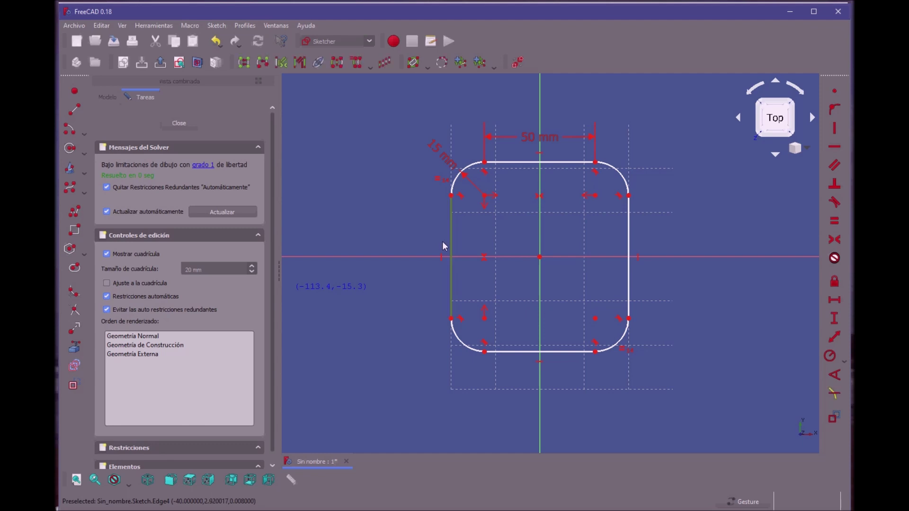
pyautogui.click(828, 317)
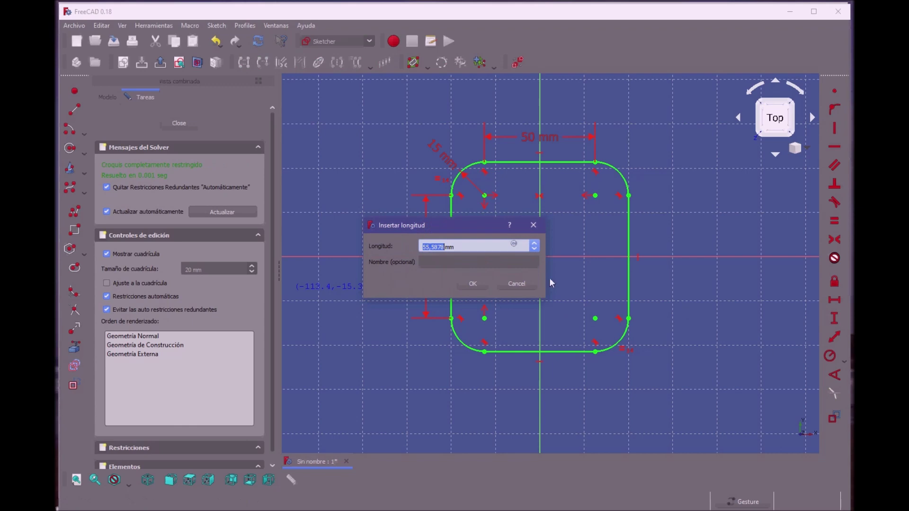
pyautogui.write('50')
pyautogui.click(472, 280)
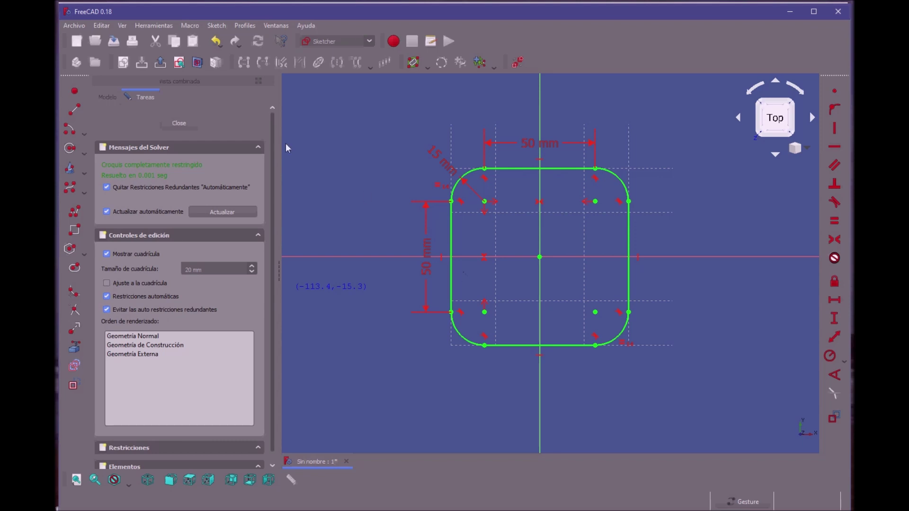
pyautogui.click(178, 122)
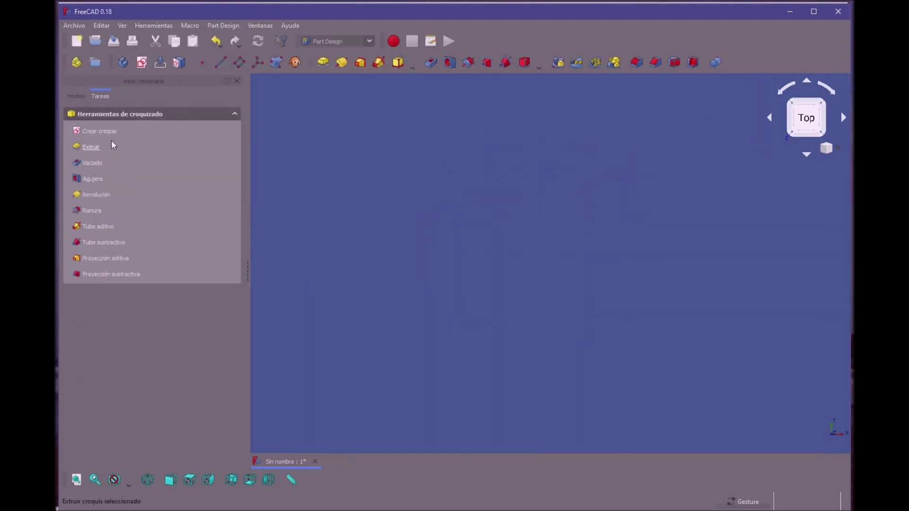
# - Extrude the rounded square profile to a length of 130 mm
pyautogui.click(79, 143)
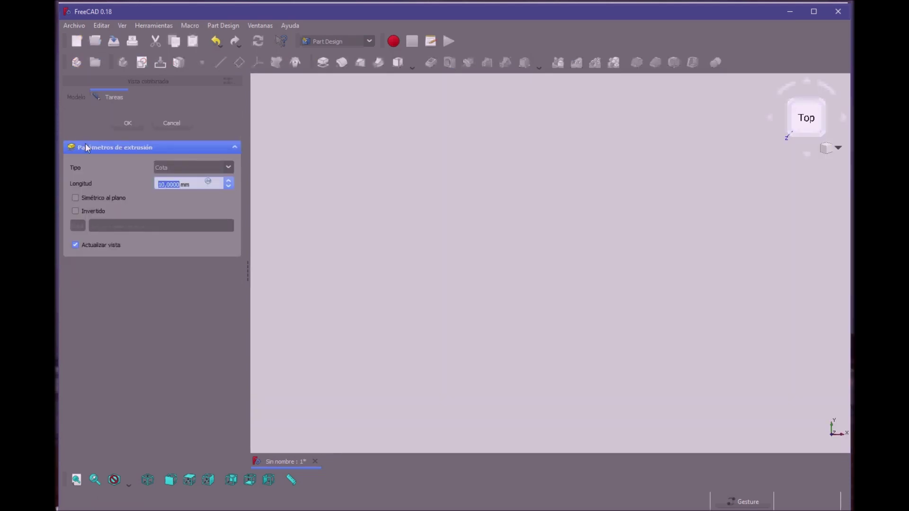
pyautogui.write('130')
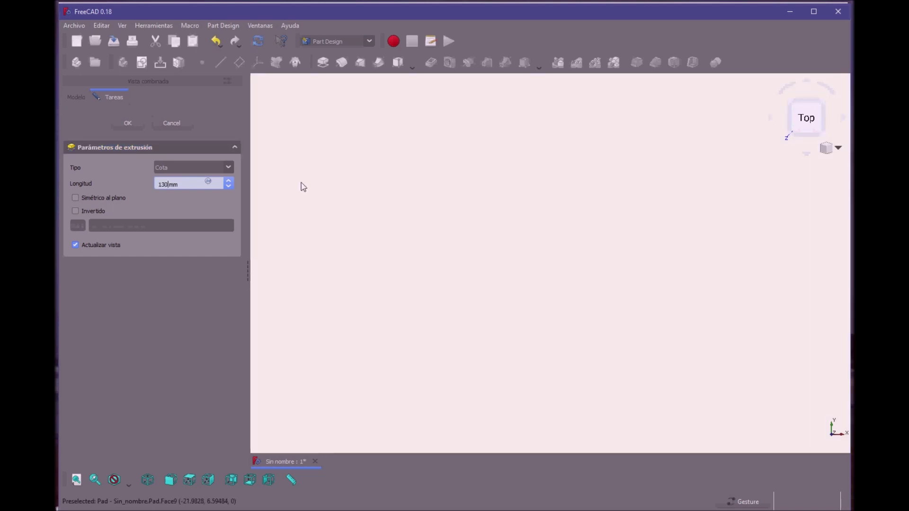
pyautogui.press('Return')
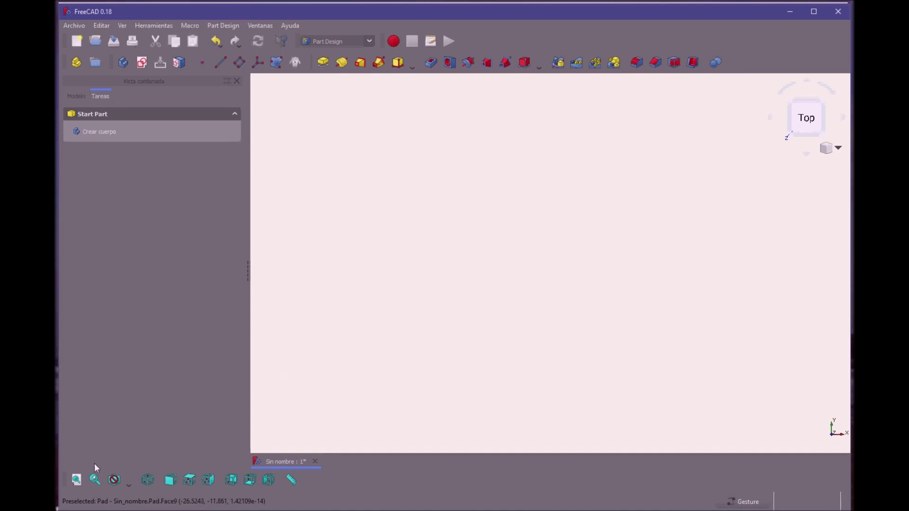
pyautogui.click(71, 476)
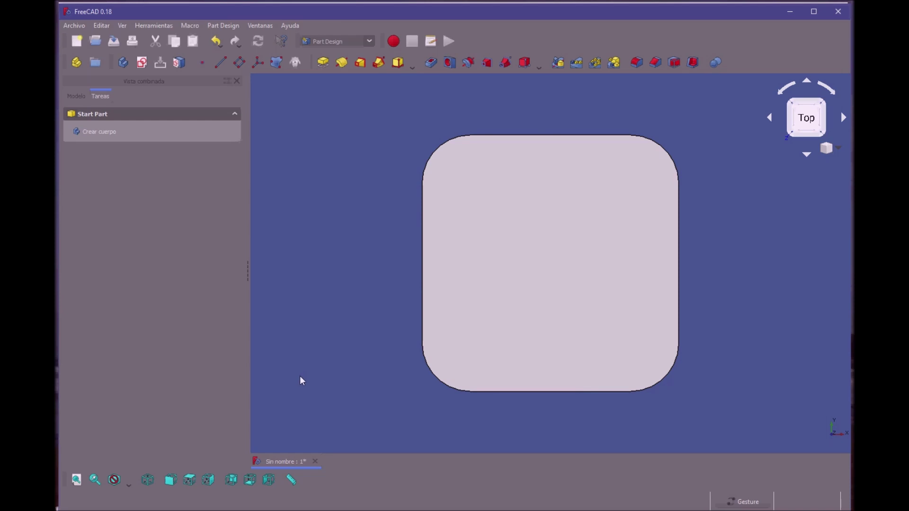
# - Choose the Gesture navigation style and examine the extruded block from the front and several other angles
pyautogui.rightClick(391, 369)
pyautogui.moveTo(412, 376)
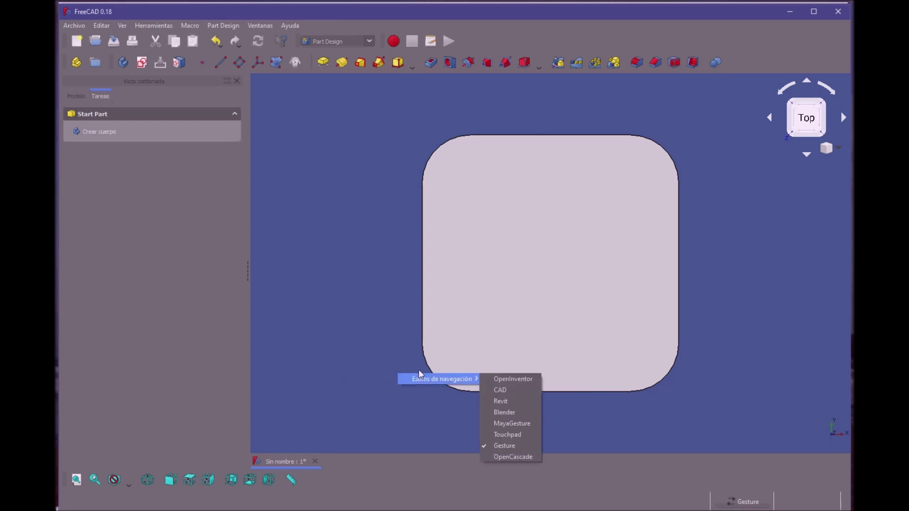
pyautogui.click(495, 447)
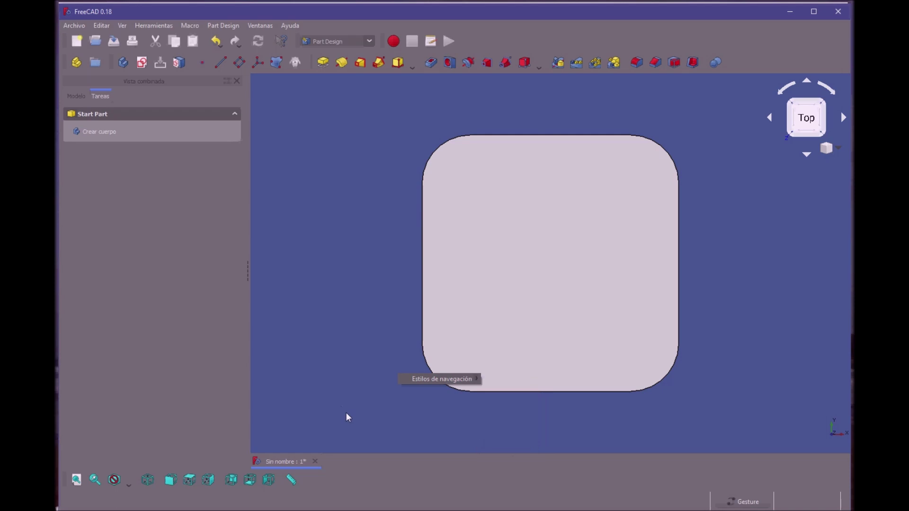
pyautogui.moveTo(337, 398); pyautogui.dragTo(289, 348)
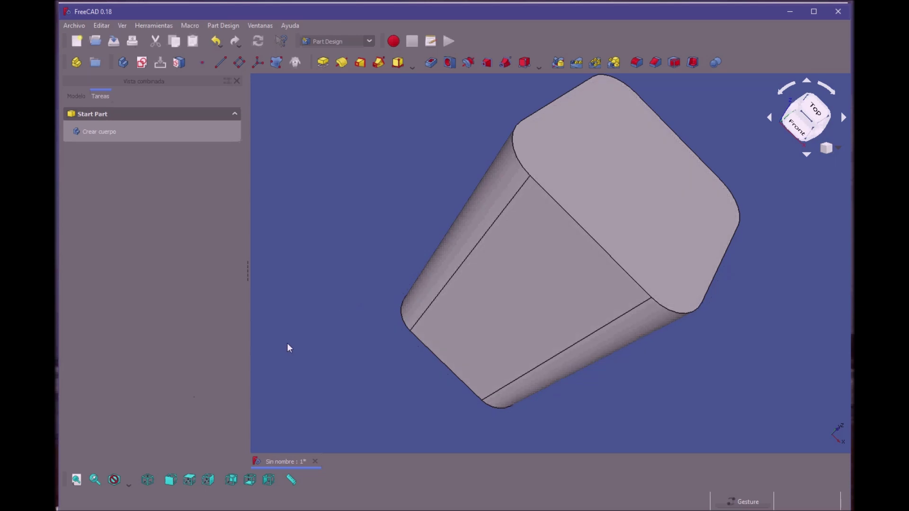
pyautogui.click(159, 479)
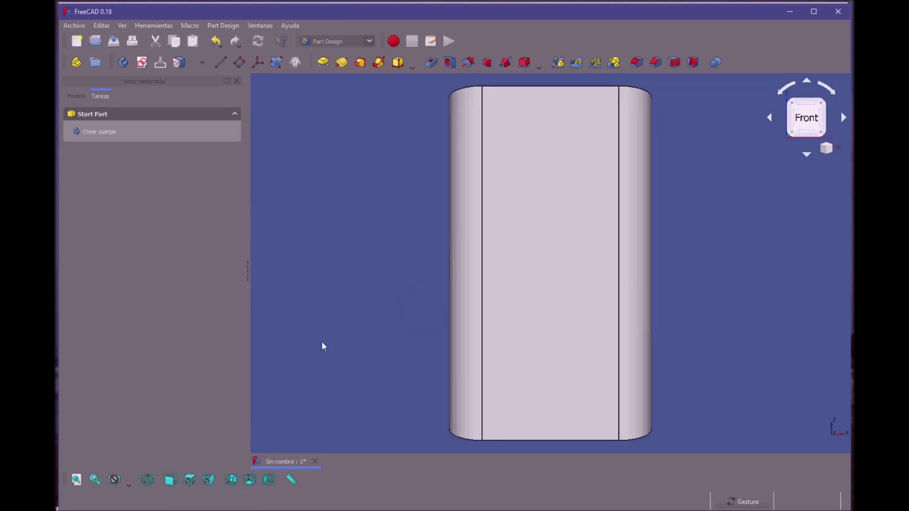
pyautogui.moveTo(346, 327); pyautogui.dragTo(251, 353)
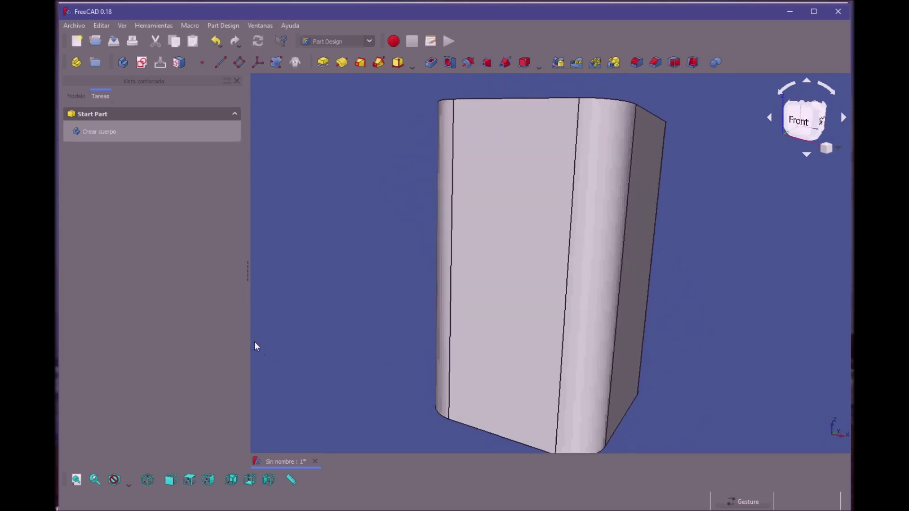
pyautogui.moveTo(662, 222); pyautogui.dragTo(657, 230)
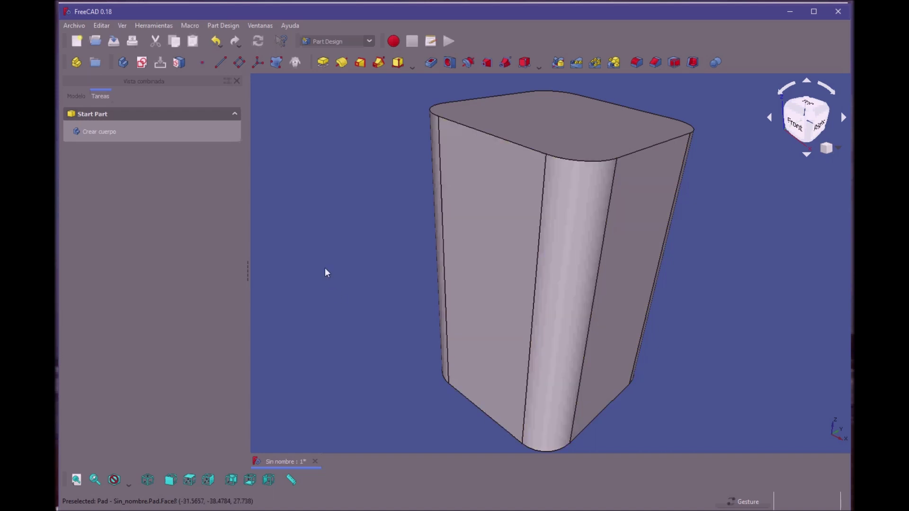
pyautogui.press('0')
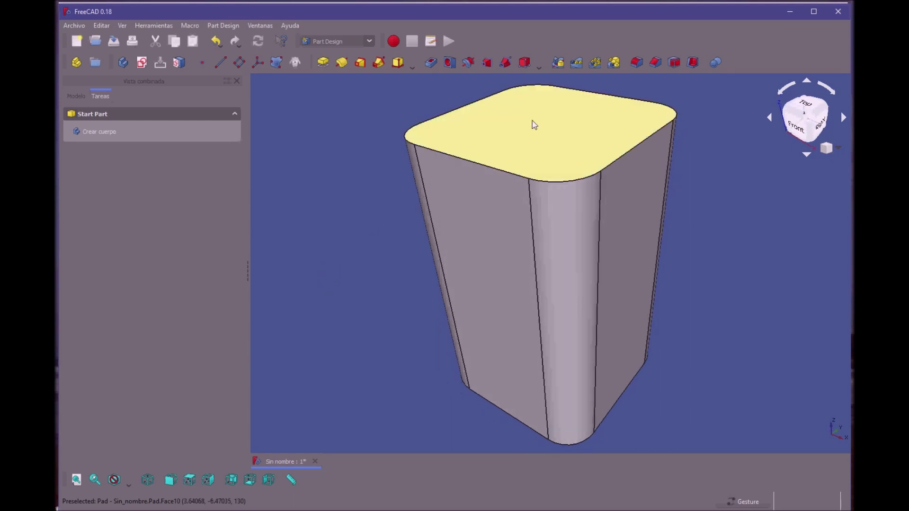
# - Create a sketch on the block's top face and draw a rectangle about 61 by 64 mm around the origin
pyautogui.click(548, 130)
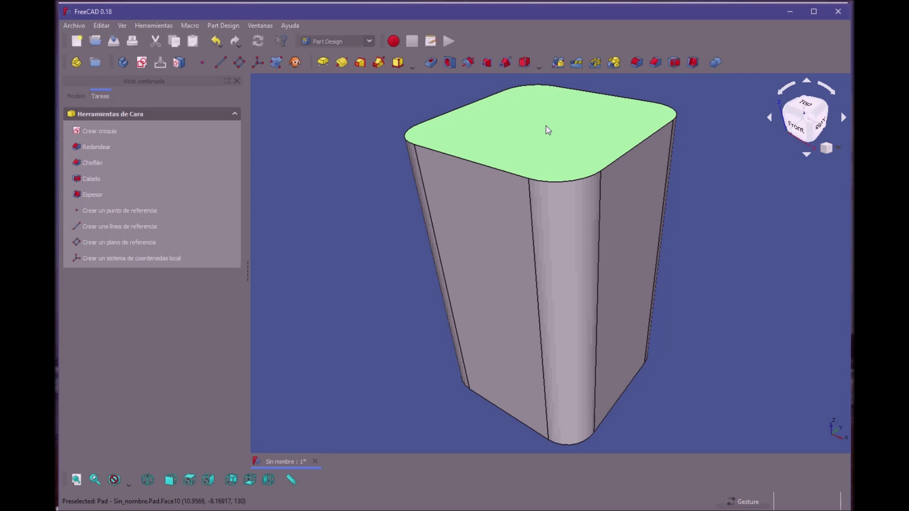
pyautogui.click(99, 126)
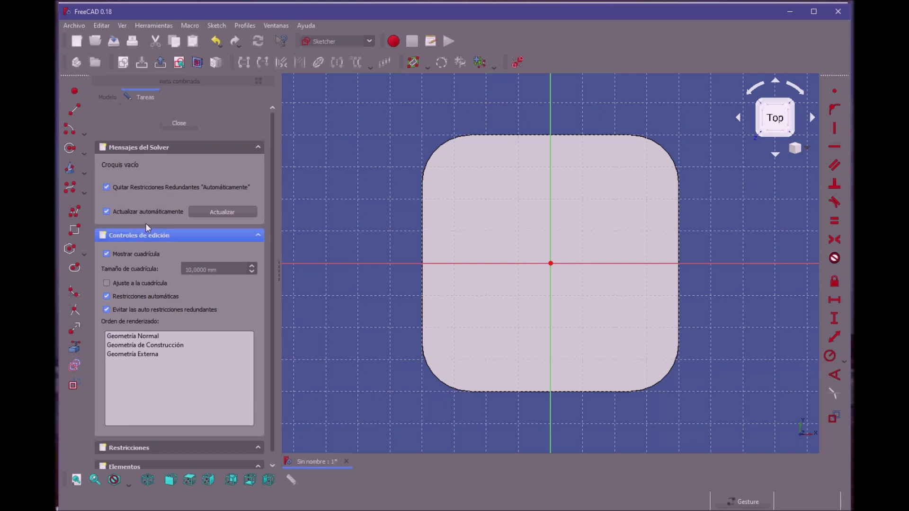
pyautogui.click(69, 219)
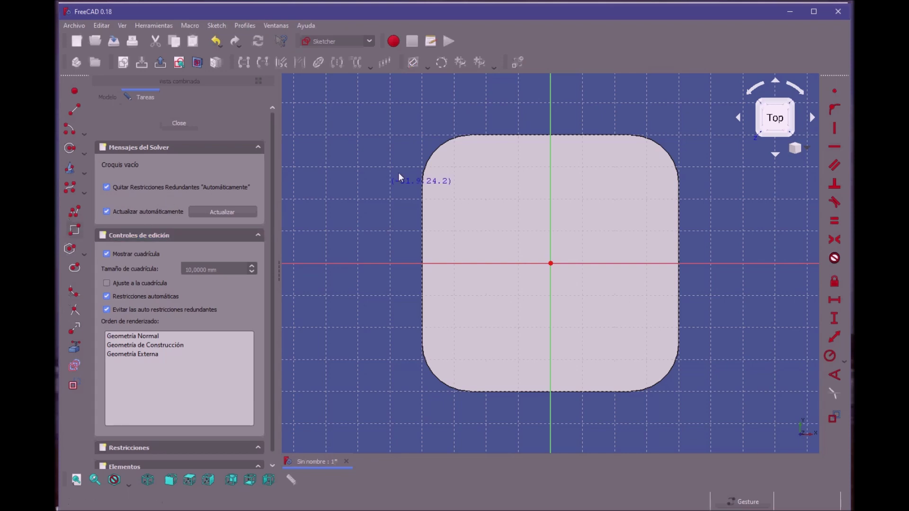
pyautogui.click(446, 162)
pyautogui.click(643, 363)
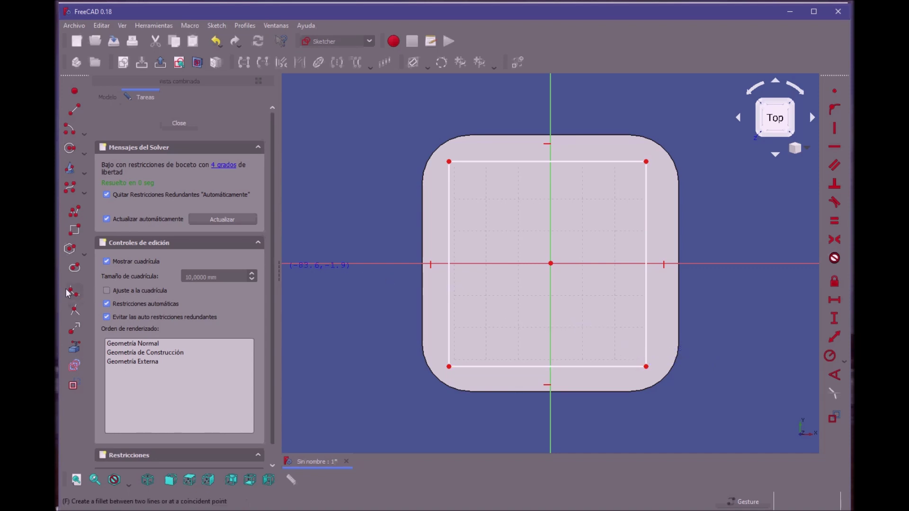
# - Round all four corners of the inner rectangle with freely sized sketch fillets
pyautogui.click(449, 174)
pyautogui.click(463, 162)
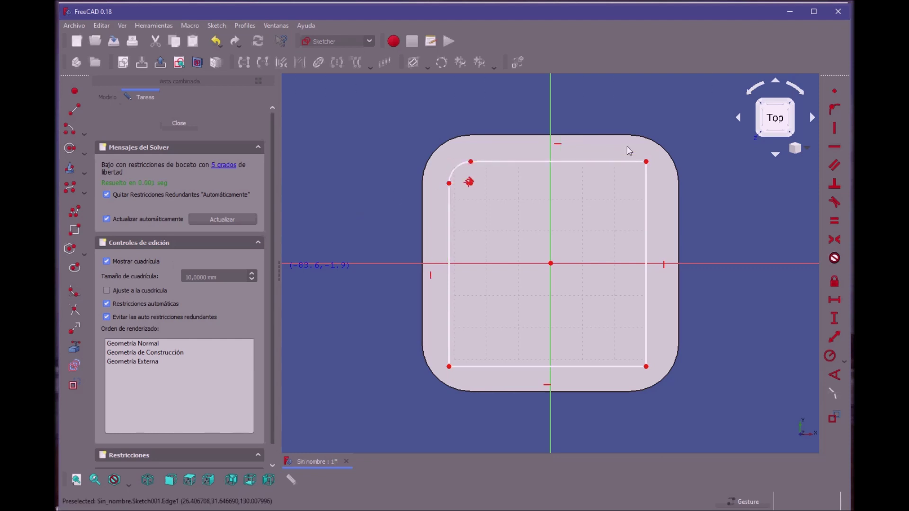
pyautogui.click(630, 160)
pyautogui.click(637, 172)
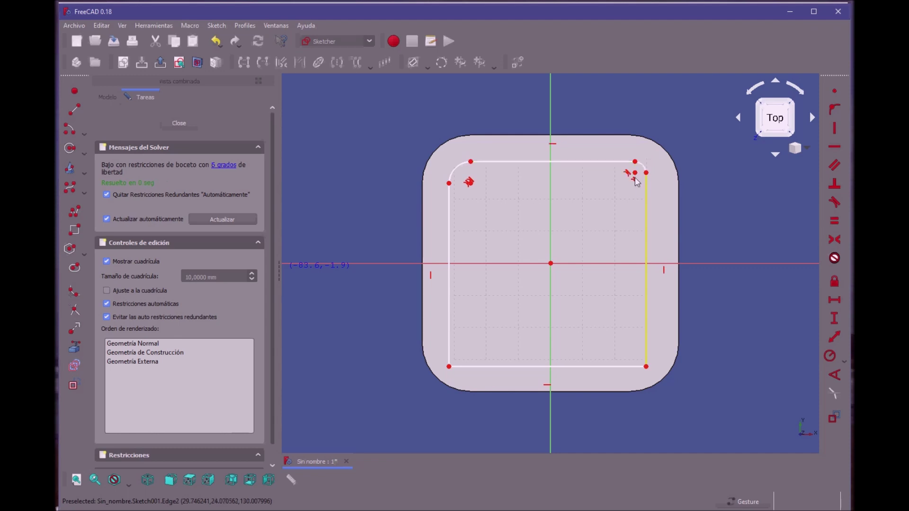
pyautogui.click(462, 361)
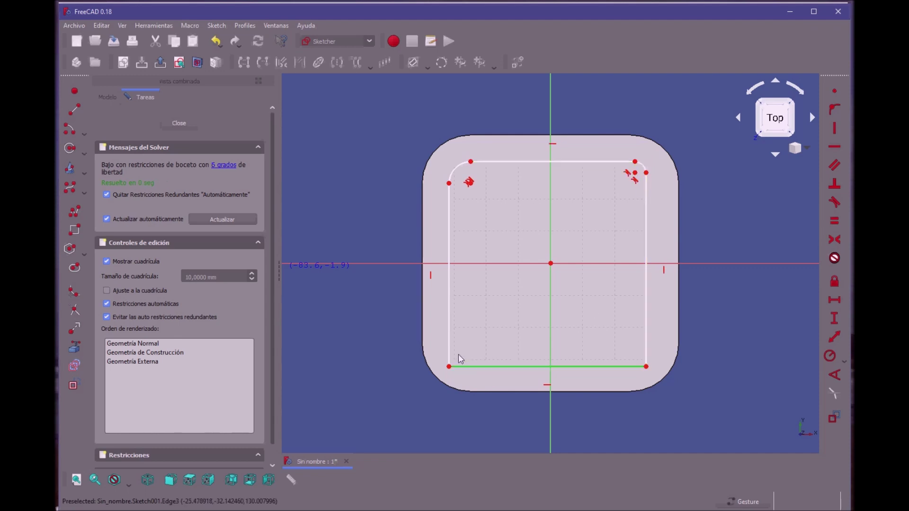
pyautogui.click(445, 344)
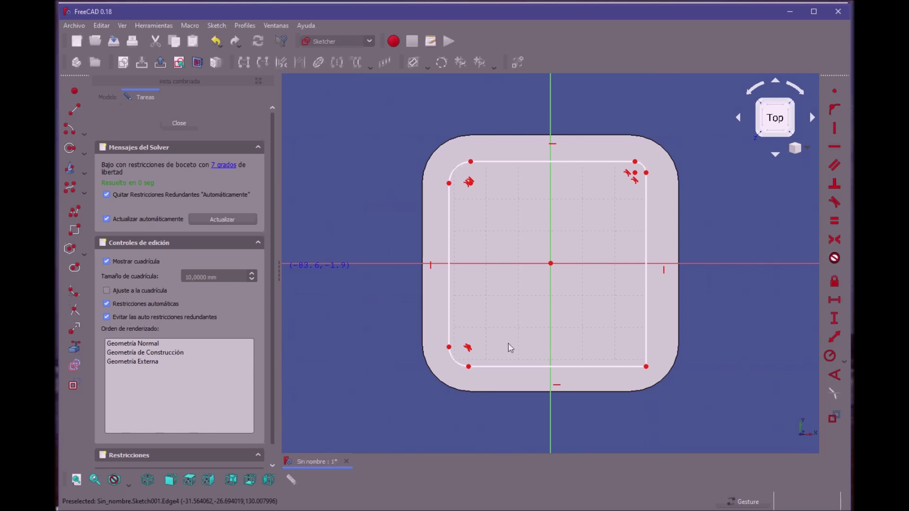
pyautogui.click(609, 362)
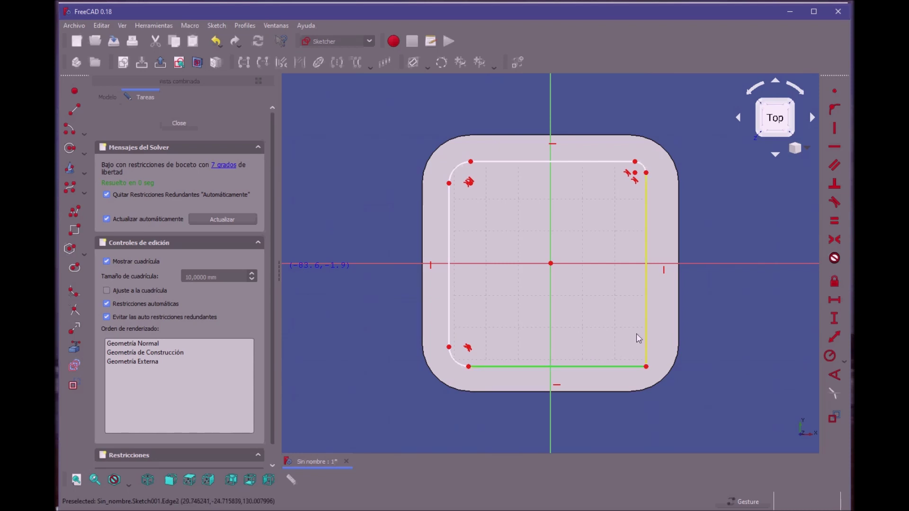
pyautogui.click(644, 339)
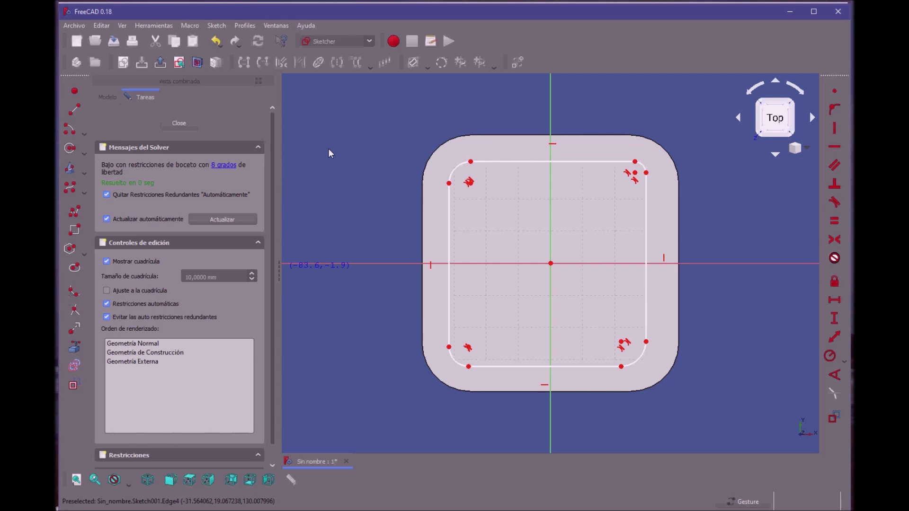
# - Check the inner corner radius in the MicroStation reference drawing and constrain all four inner corner arcs to a shared radius of 12,5 mm
pyautogui.hotkey('alt', 'Tab')
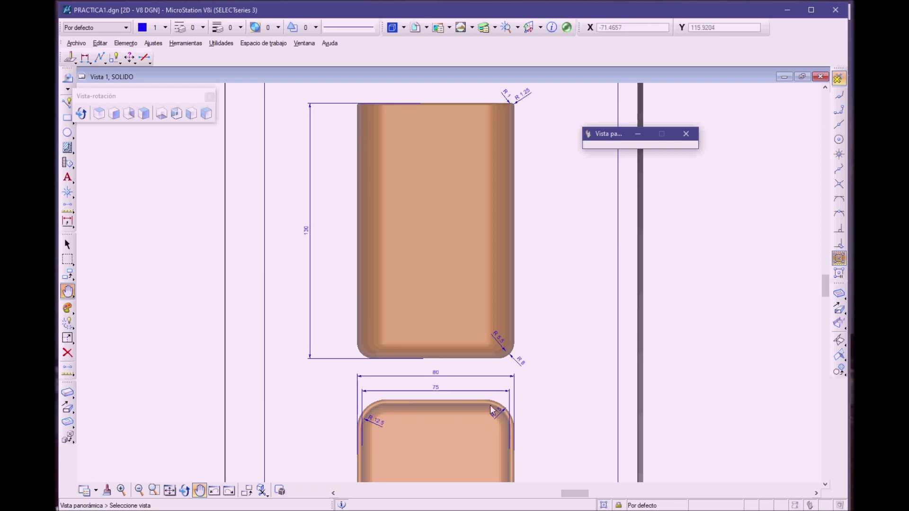
pyautogui.hotkey('alt', 'Tab')
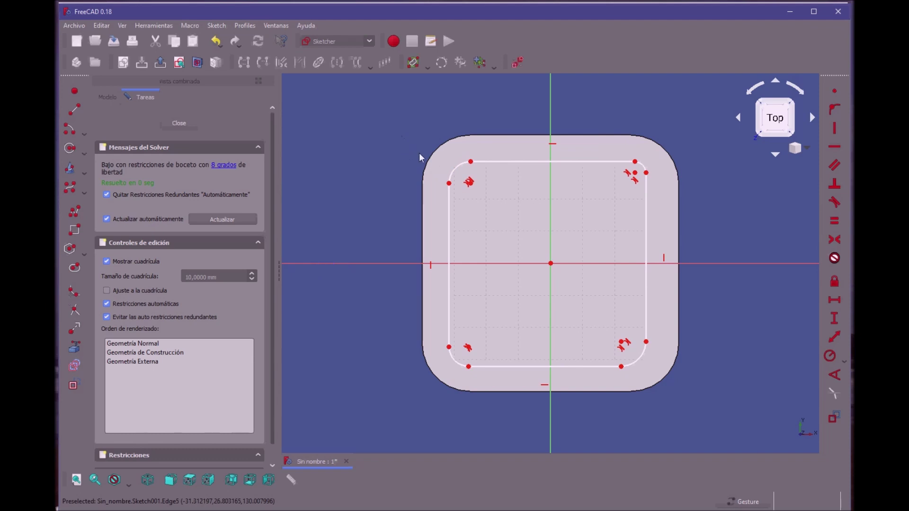
pyautogui.click(450, 165)
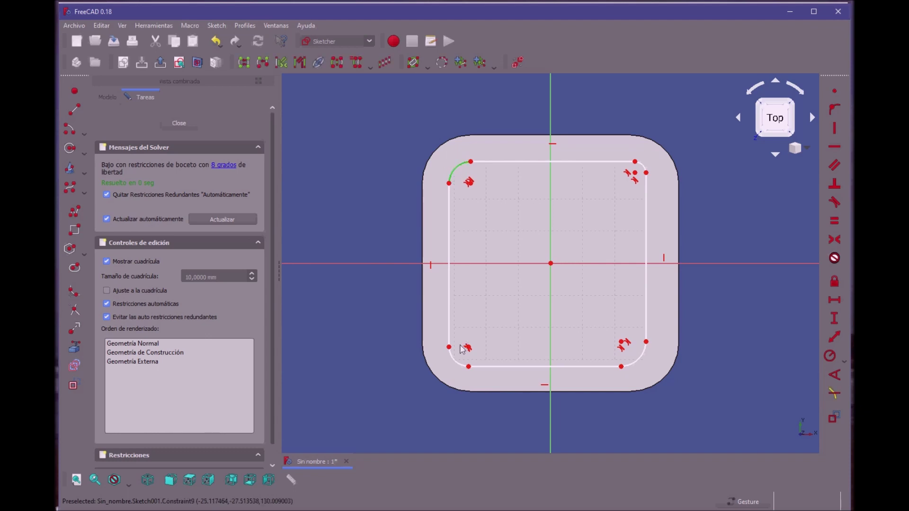
pyautogui.click(448, 356)
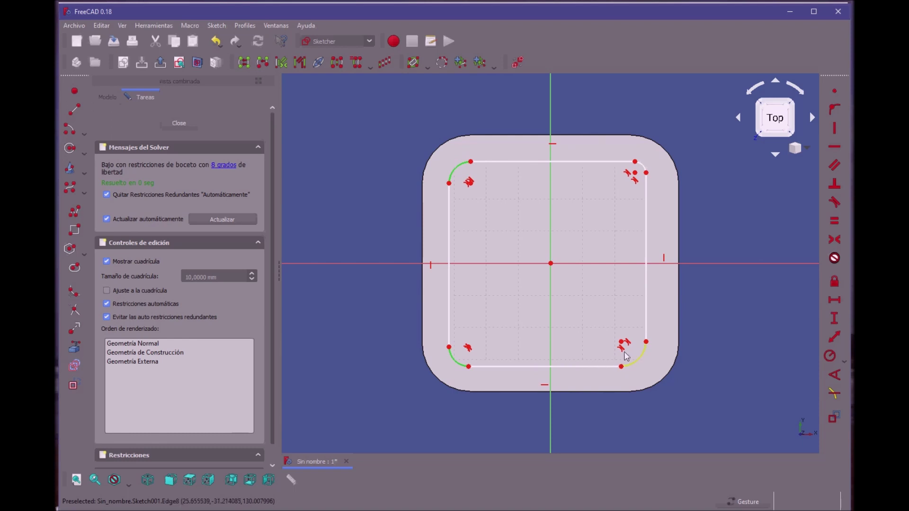
pyautogui.click(638, 358)
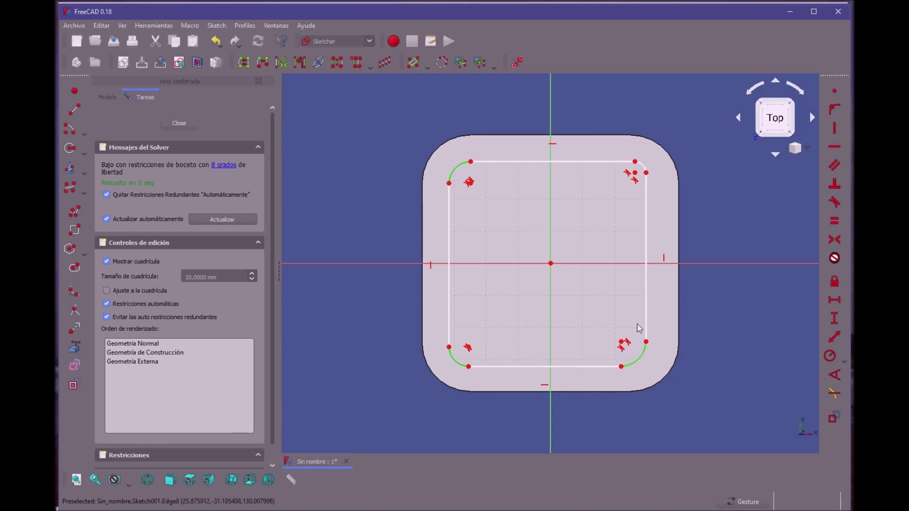
pyautogui.click(636, 163)
pyautogui.click(827, 354)
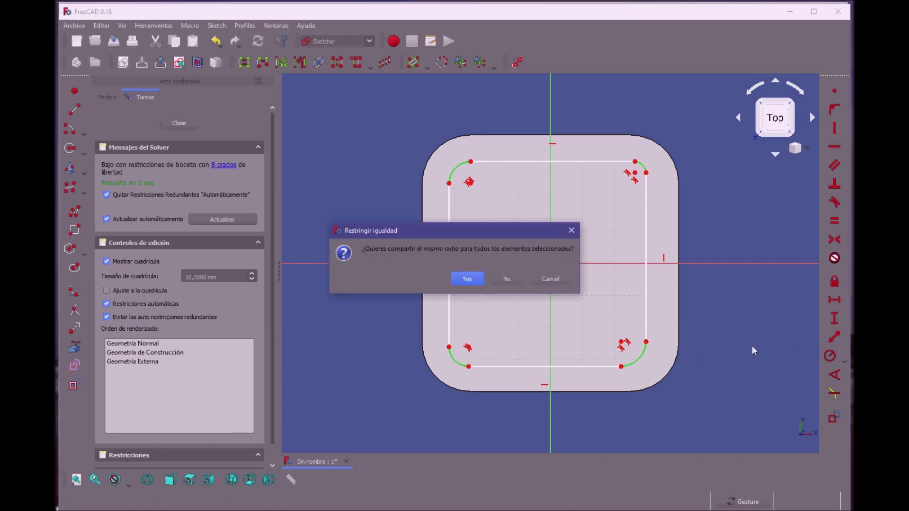
pyautogui.click(459, 272)
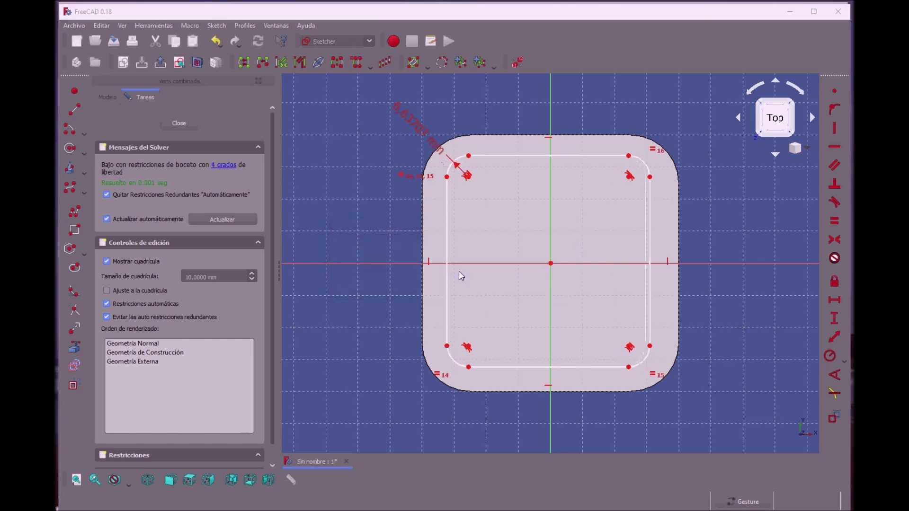
pyautogui.write('12,5')
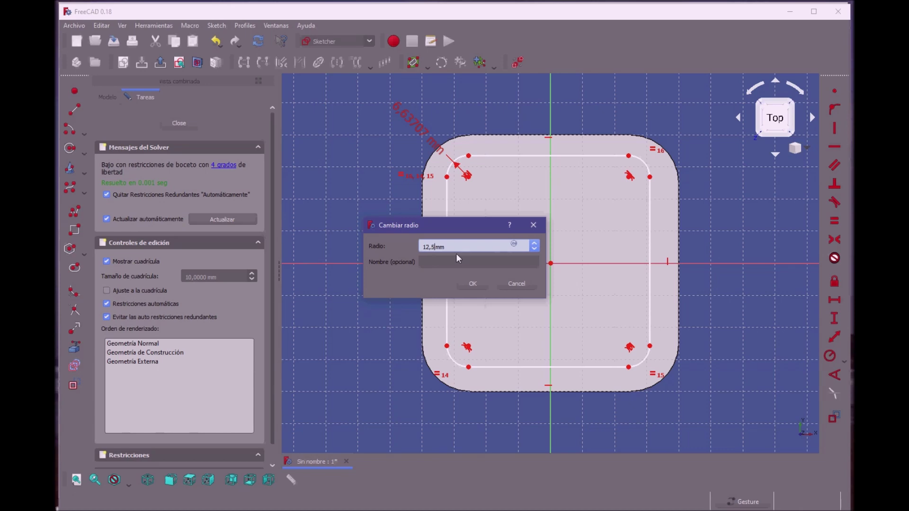
pyautogui.click(462, 280)
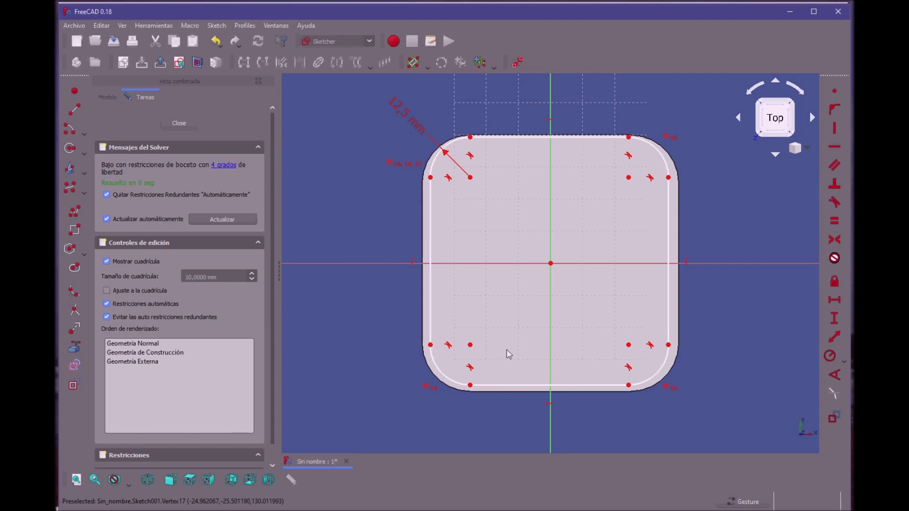
# - Make the two lower arc centres symmetric about the vertical axis and the two left arc centres symmetric about the horizontal axis
pyautogui.click(469, 345)
pyautogui.click(628, 344)
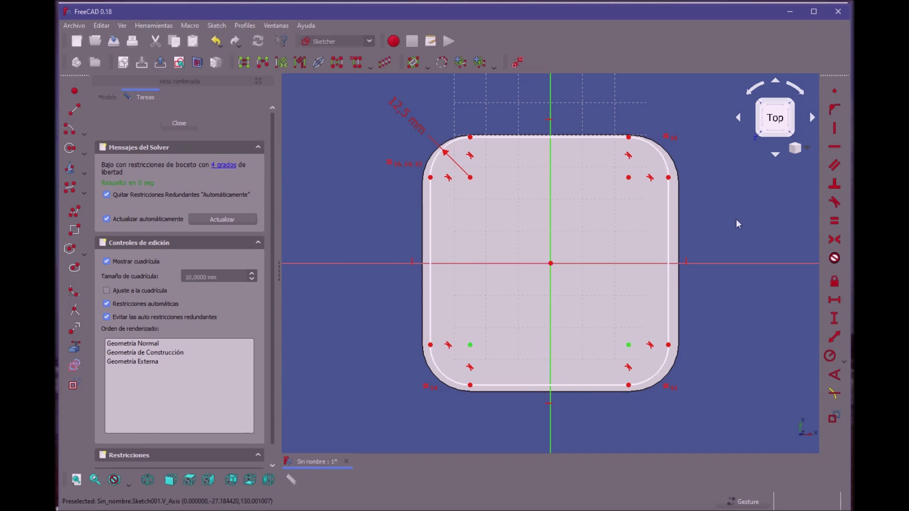
pyautogui.click(833, 239)
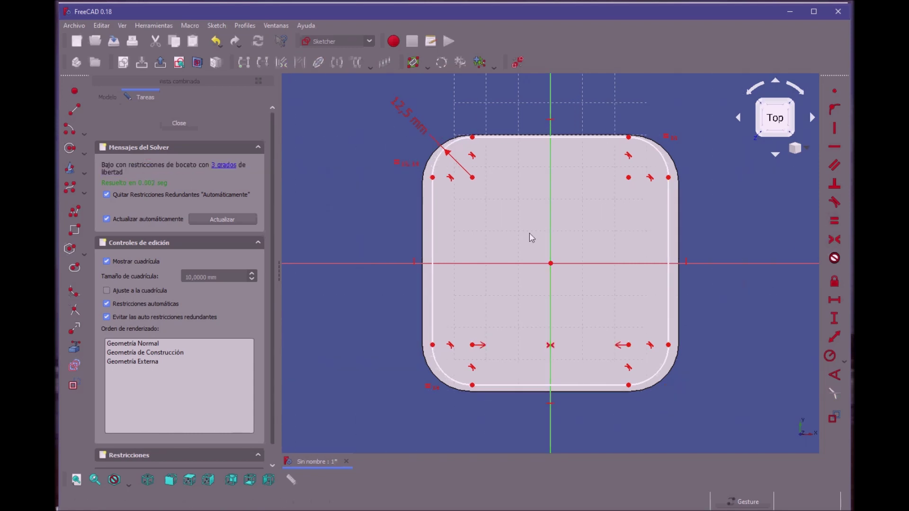
pyautogui.click(470, 176)
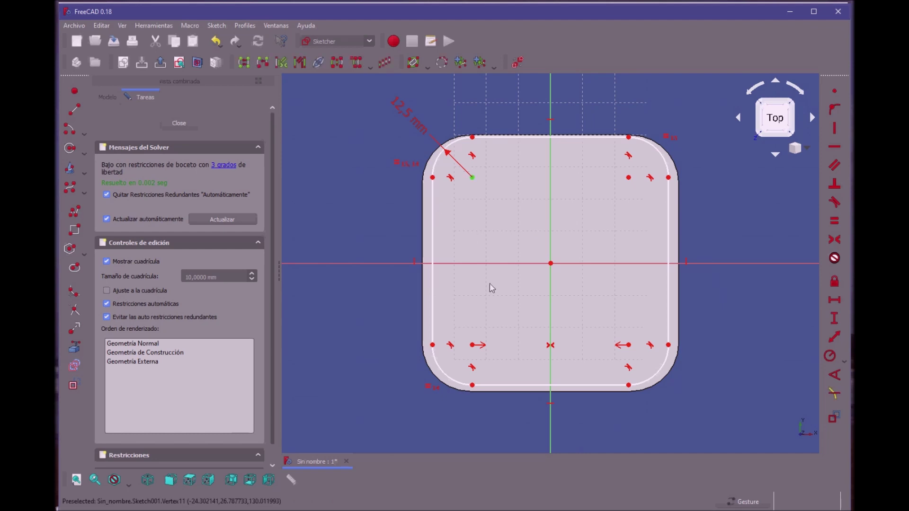
pyautogui.click(466, 339)
pyautogui.click(468, 263)
pyautogui.click(834, 239)
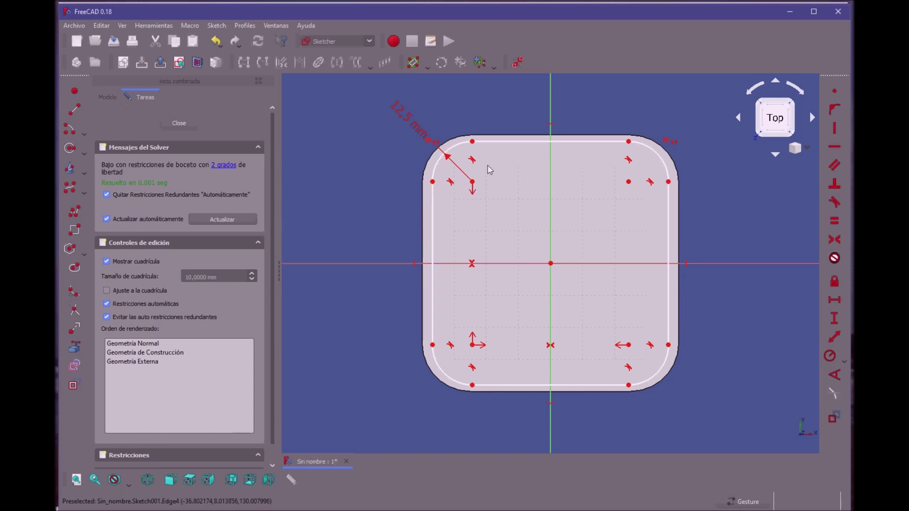
# - Constrain the inner profile's upper edge to a horizontal length of 50 mm and its left edge to a vertical length of 50 mm
pyautogui.click(498, 141)
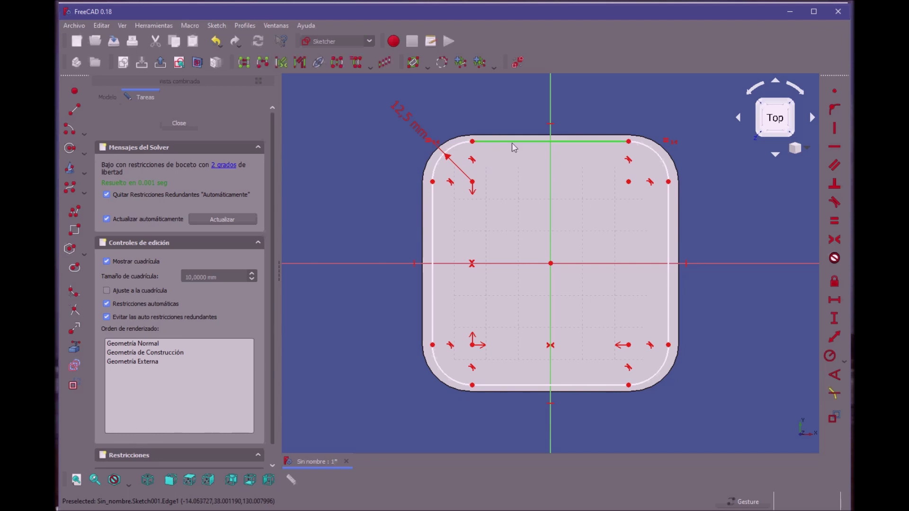
pyautogui.click(826, 297)
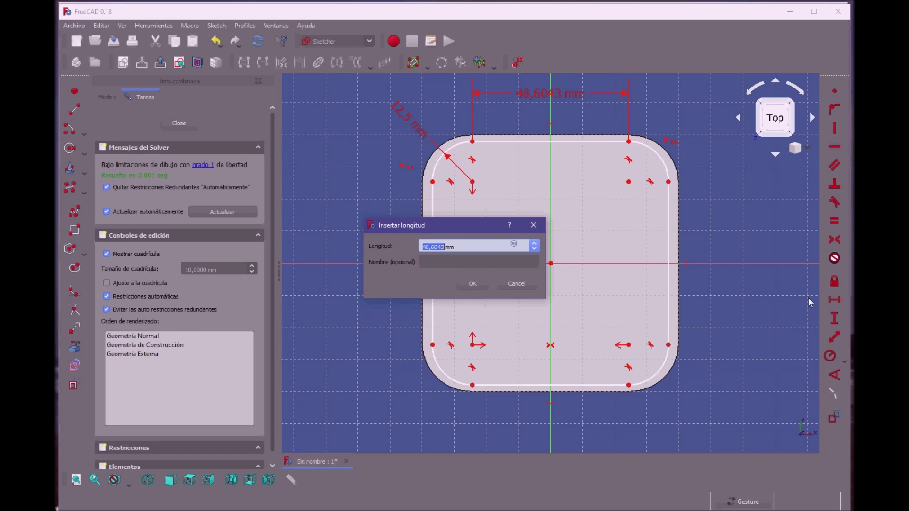
pyautogui.write('50')
pyautogui.press('Return')
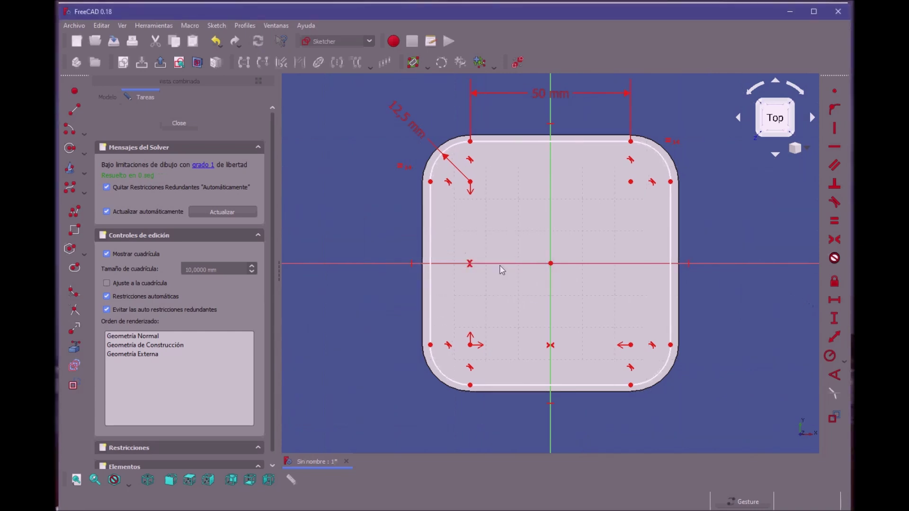
pyautogui.click(425, 254)
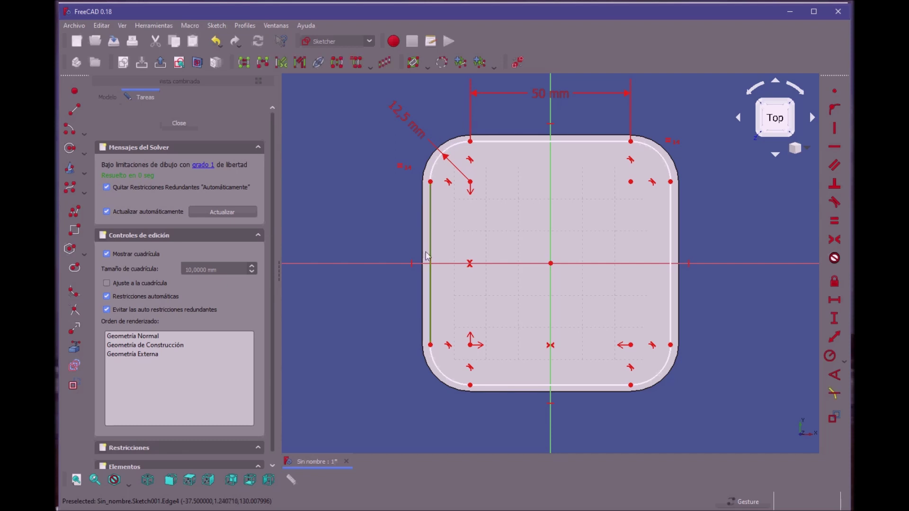
pyautogui.click(826, 318)
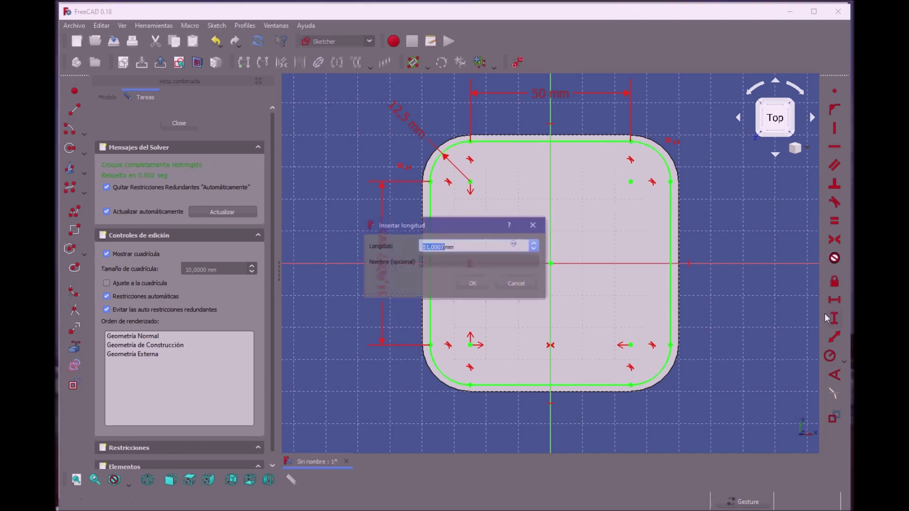
pyautogui.write('50')
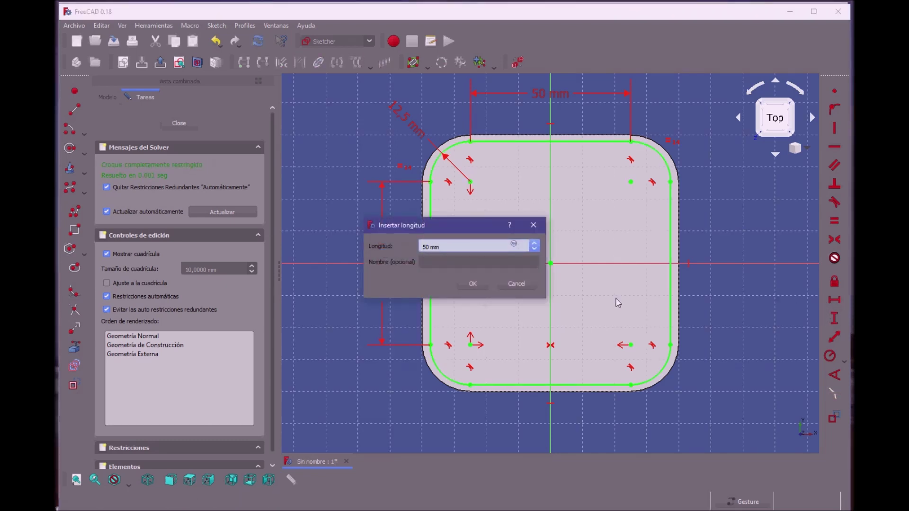
pyautogui.press('Return')
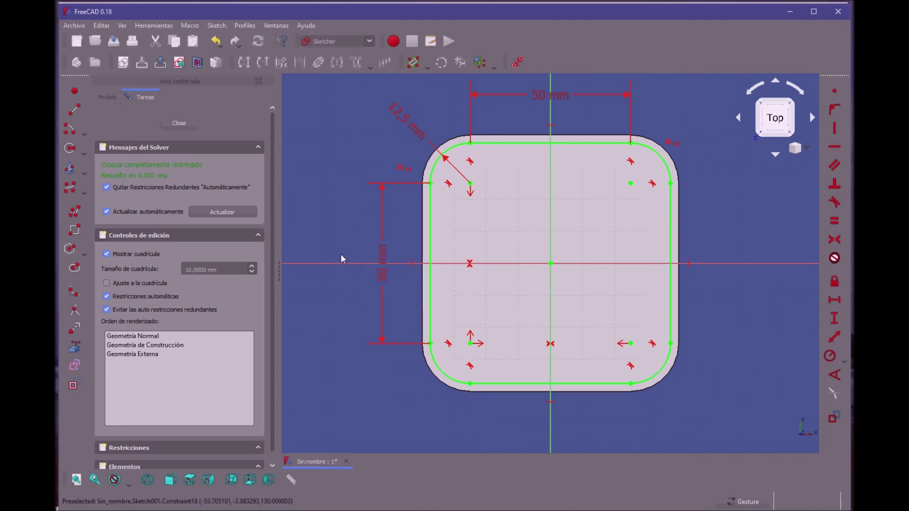
# - Close the sketch and pocket the inner profile into the block to a depth of 127,5 mm
pyautogui.click(179, 122)
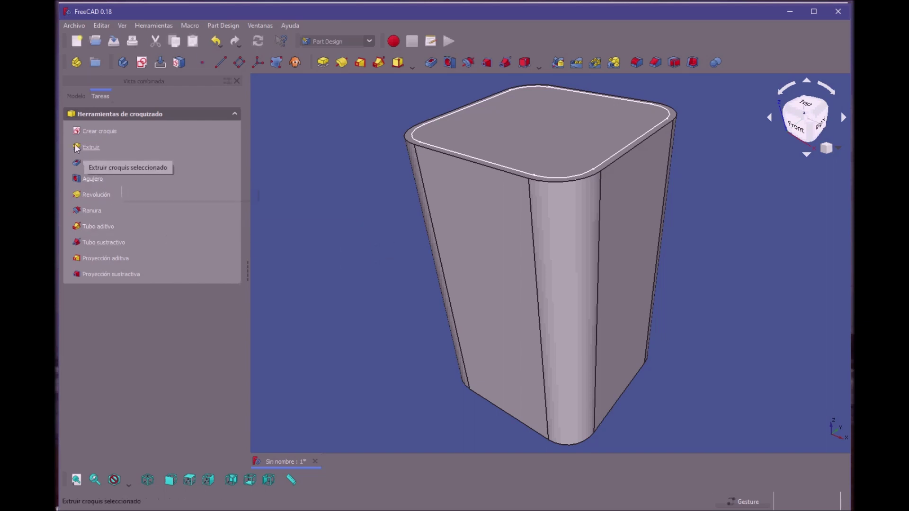
pyautogui.click(85, 160)
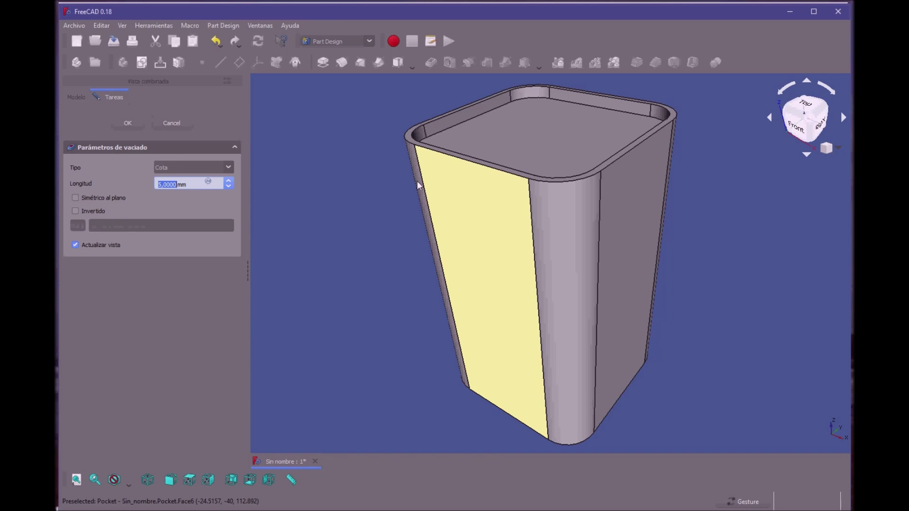
pyautogui.write('127,5')
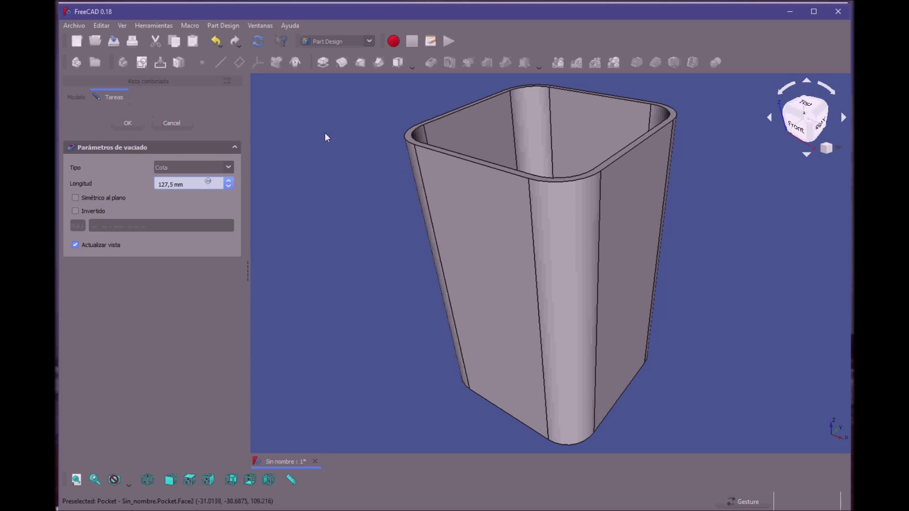
pyautogui.click(135, 122)
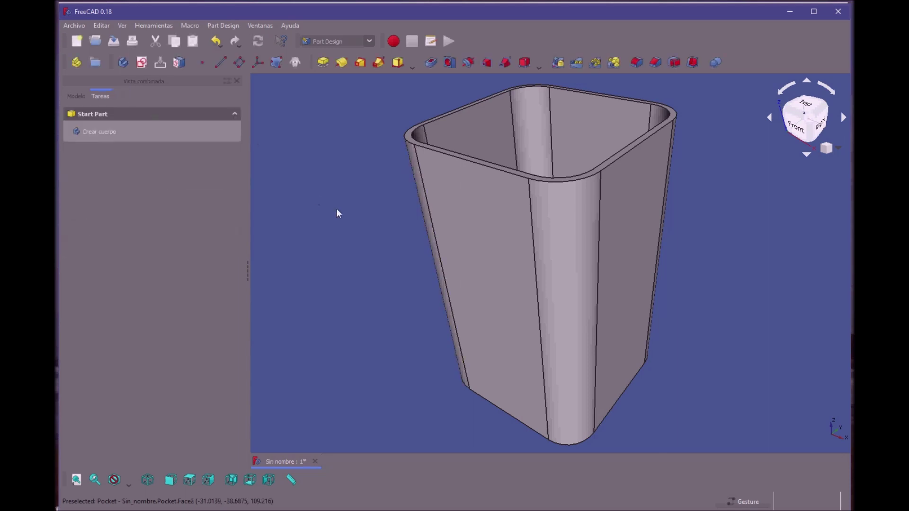
# - Turn the hollowed block to show its underside and set the display style to wireframe (Alámbrico)
pyautogui.moveTo(375, 211)
pyautogui.mouseDown()
pyautogui.moveTo(445, 296)
pyautogui.moveTo(430, 214)
pyautogui.moveTo(379, 213)
pyautogui.mouseUp()
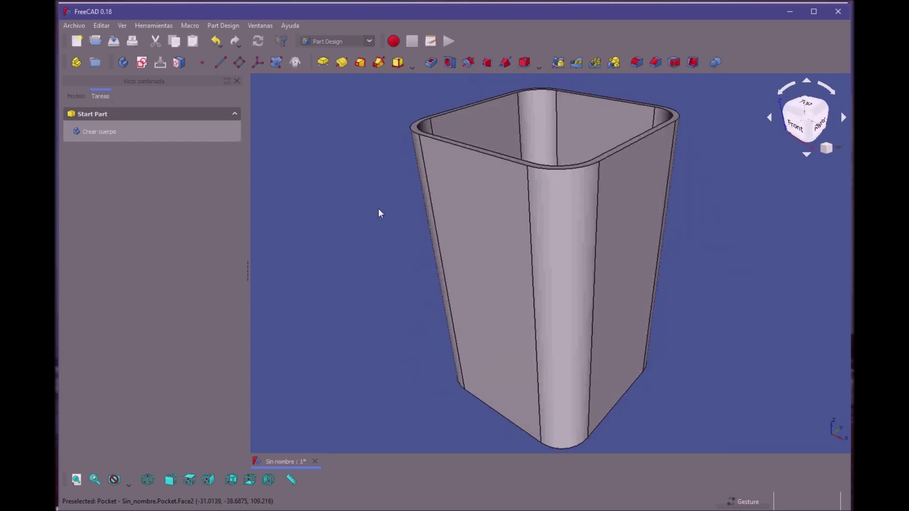
pyautogui.moveTo(377, 211); pyautogui.dragTo(384, 204)
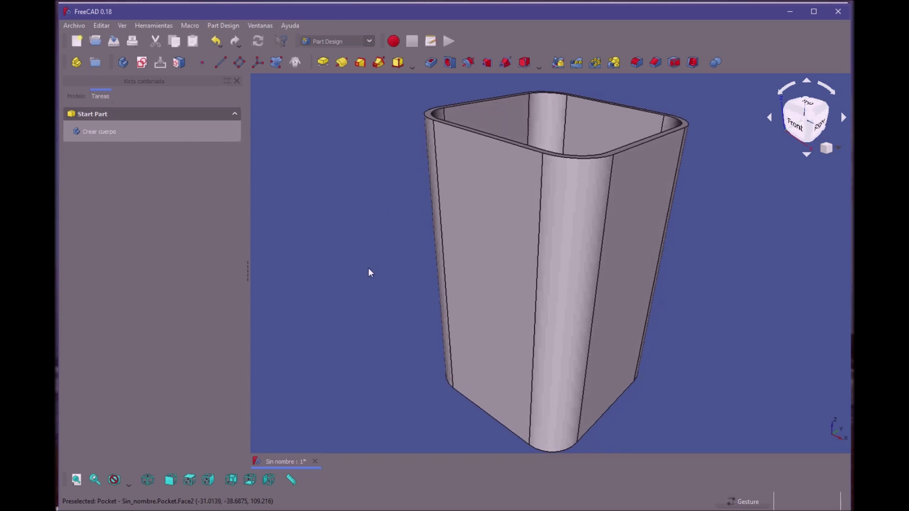
pyautogui.moveTo(320, 342); pyautogui.dragTo(489, 212)
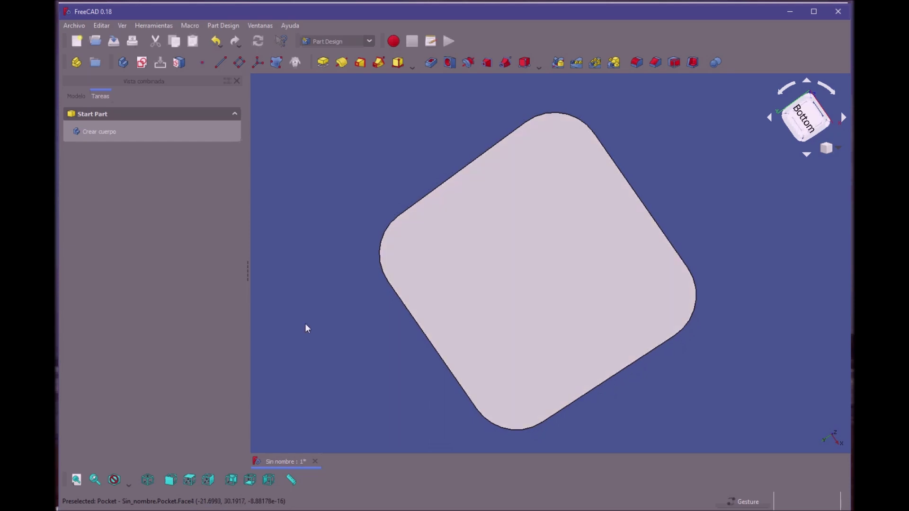
pyautogui.click(121, 478)
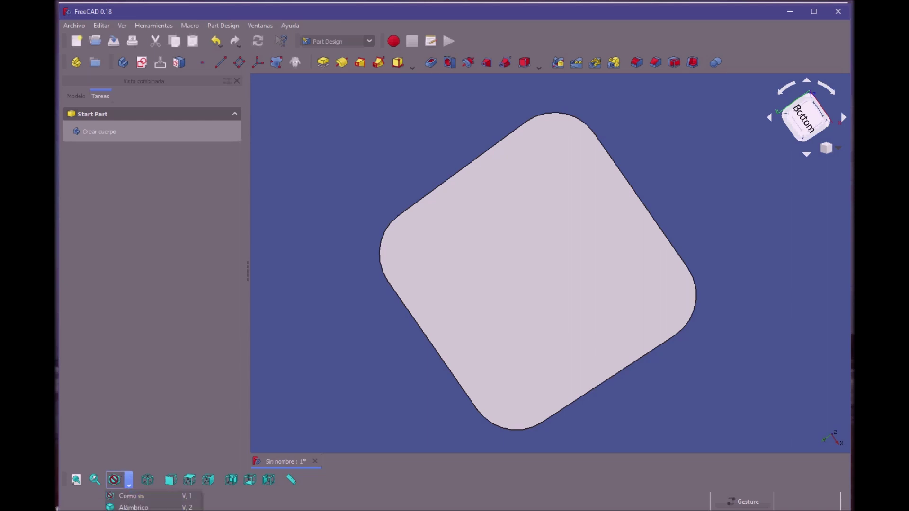
pyautogui.click(132, 507)
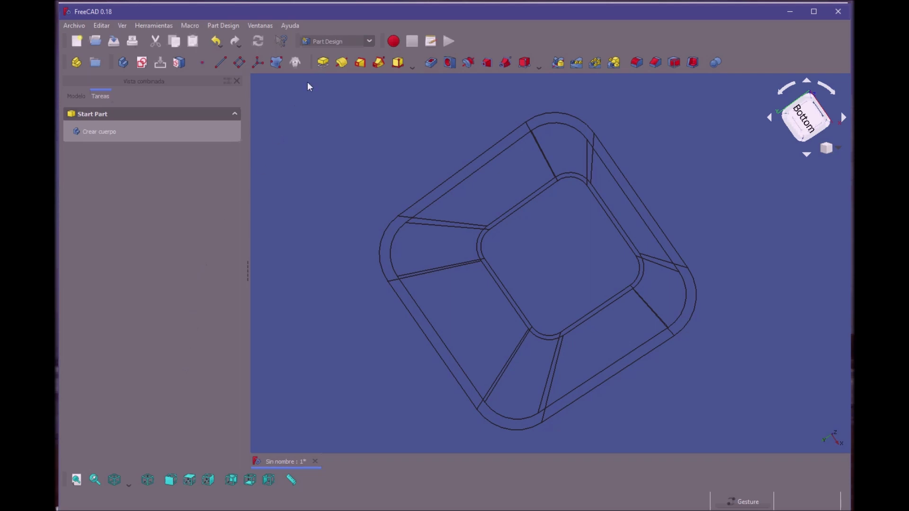
# - Change to the Part workbench and check the bottom edge fillet radii in the MicroStation reference drawing
pyautogui.click(360, 34)
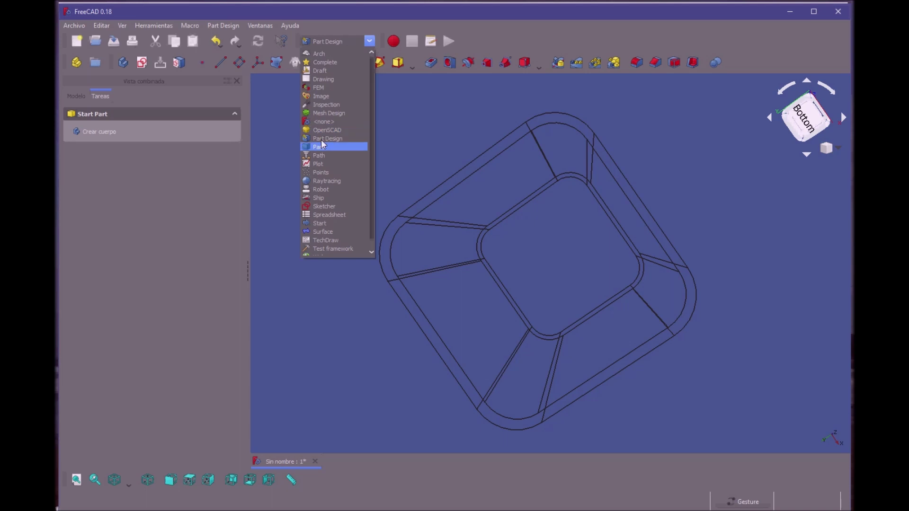
pyautogui.click(321, 146)
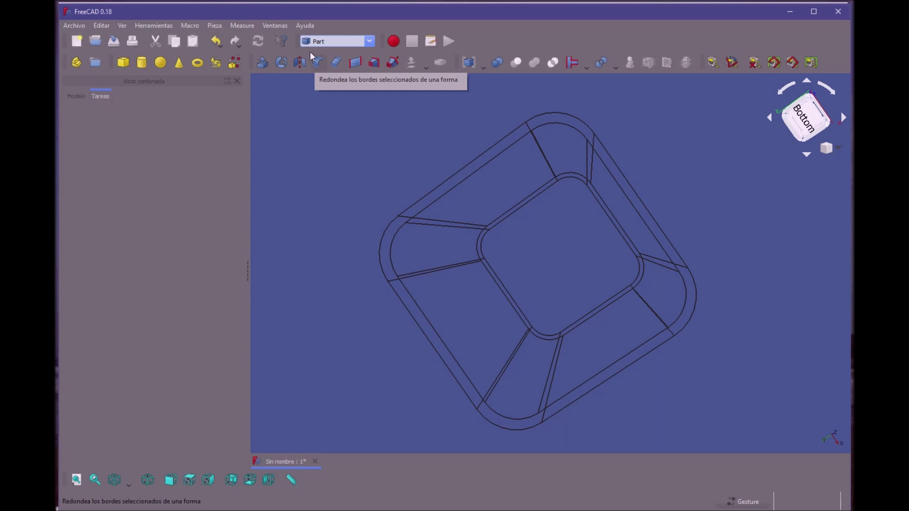
pyautogui.hotkey('alt', 'Tab')
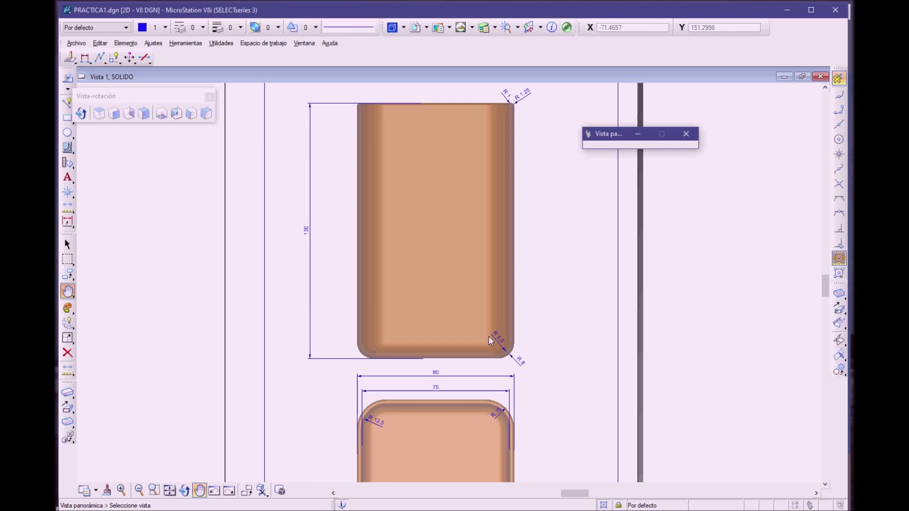
pyautogui.hotkey('alt', 'Tab')
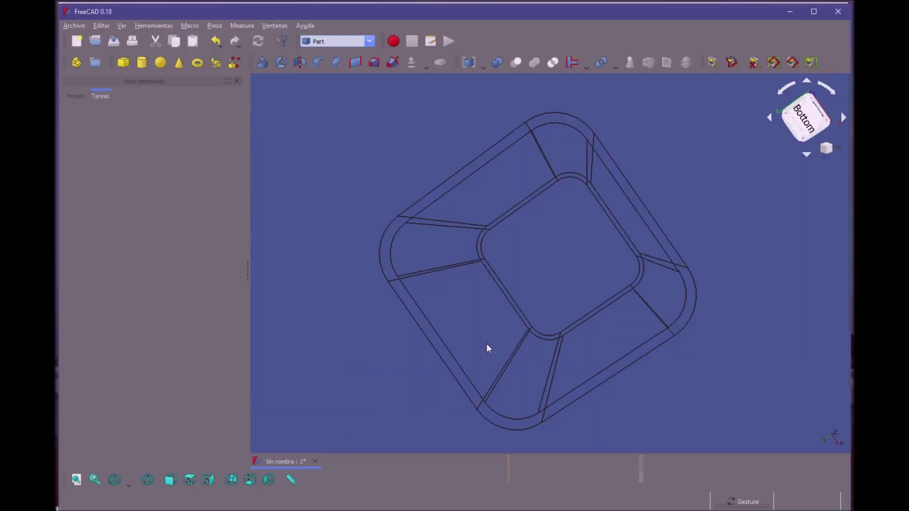
# - Fillet the eight outer edges of the container's base with a constant 8 mm radius
pyautogui.click(426, 184)
pyautogui.keyDown('ctrl'); pyautogui.click(375, 236); pyautogui.keyUp('ctrl')
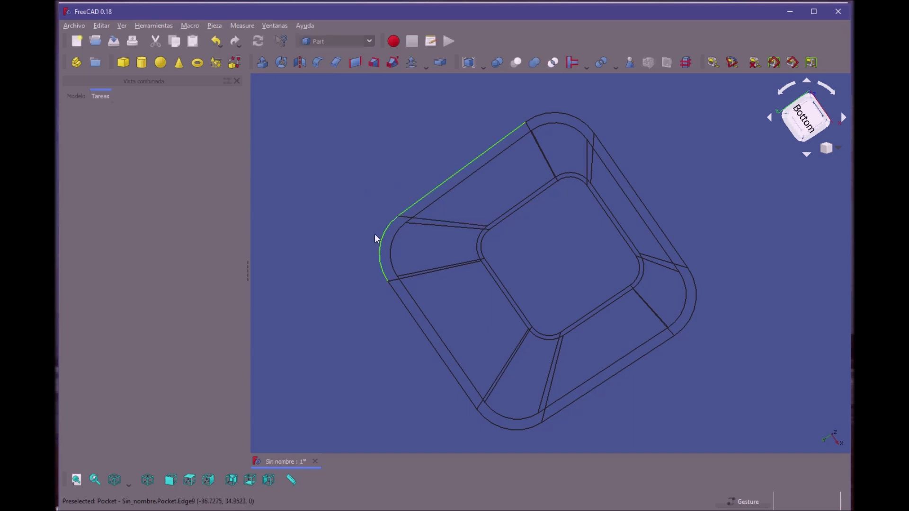
pyautogui.keyDown('ctrl'); pyautogui.click(430, 340); pyautogui.keyUp('ctrl')
pyautogui.keyDown('ctrl'); pyautogui.click(495, 419); pyautogui.keyUp('ctrl')
pyautogui.keyDown('ctrl'); pyautogui.click(553, 414); pyautogui.keyUp('ctrl')
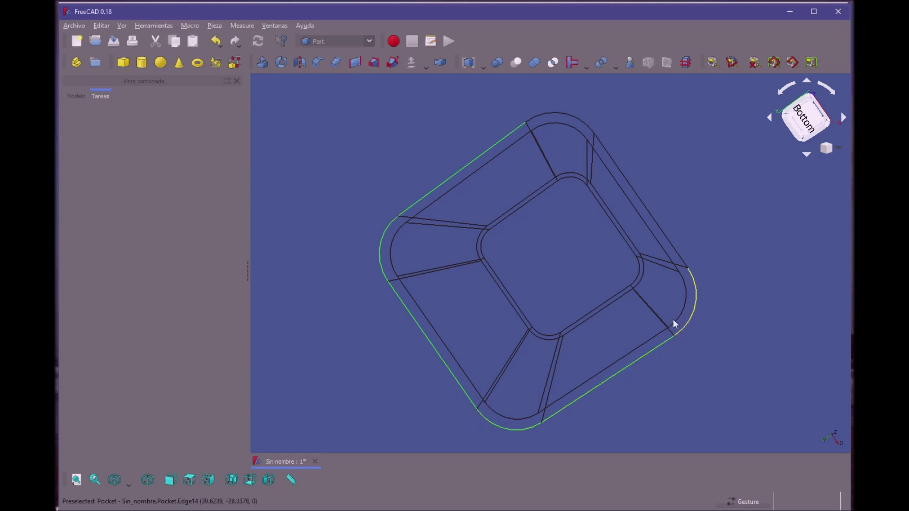
pyautogui.keyDown('ctrl'); pyautogui.click(688, 300); pyautogui.keyUp('ctrl')
pyautogui.keyDown('ctrl'); pyautogui.click(673, 250); pyautogui.keyUp('ctrl')
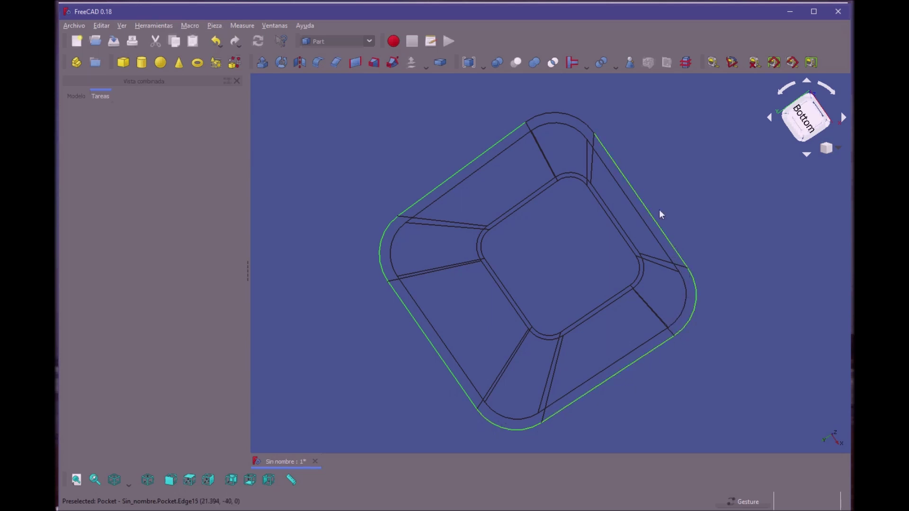
pyautogui.keyDown('ctrl'); pyautogui.click(581, 117); pyautogui.keyUp('ctrl')
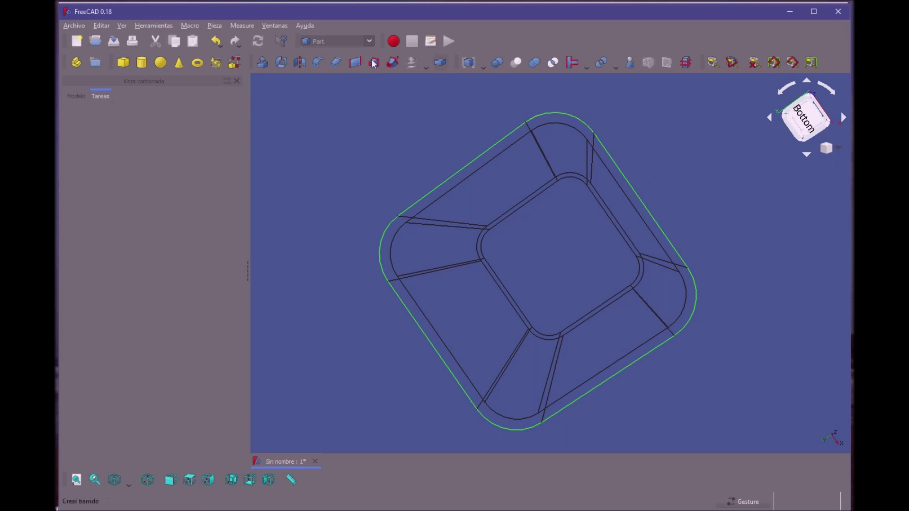
pyautogui.click(312, 52)
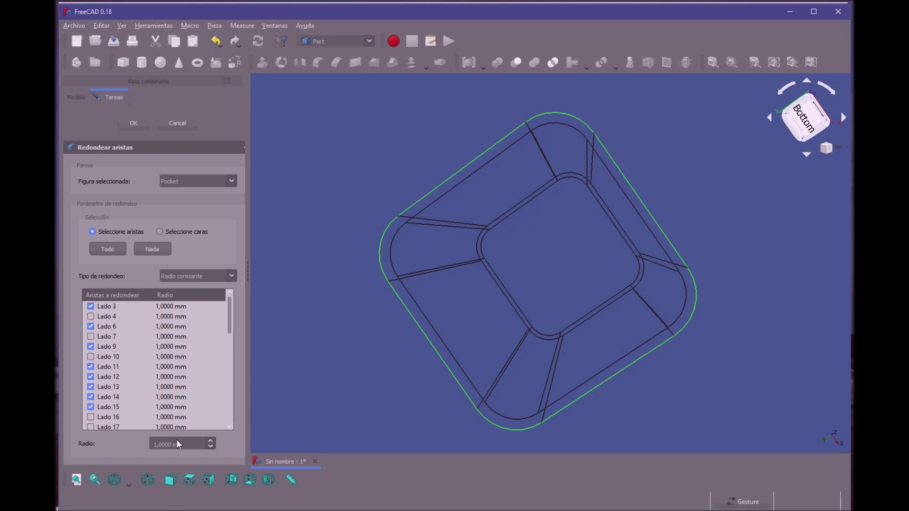
pyautogui.moveTo(181, 444); pyautogui.dragTo(145, 444)
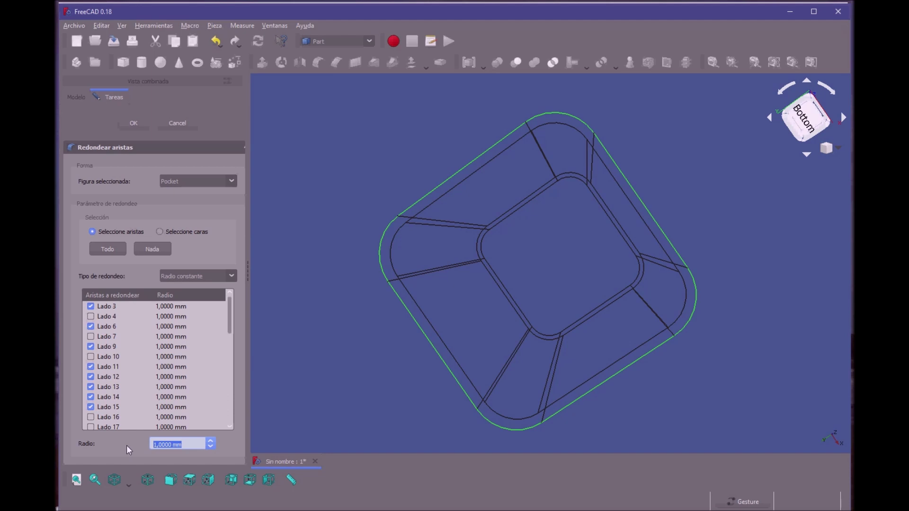
pyautogui.write('8')
pyautogui.click(131, 123)
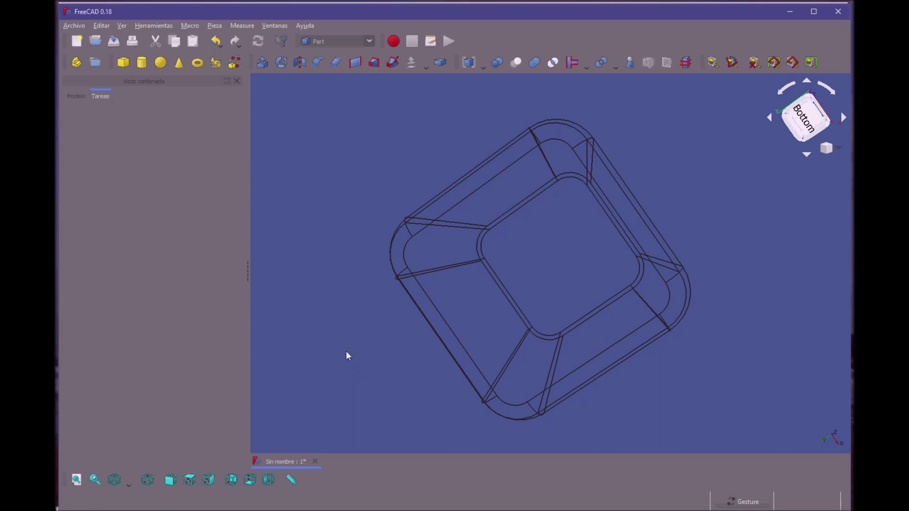
# - Undo the fillet on the outer bottom edges and clear the edge selection
pyautogui.hotkey('ctrl', 'z')
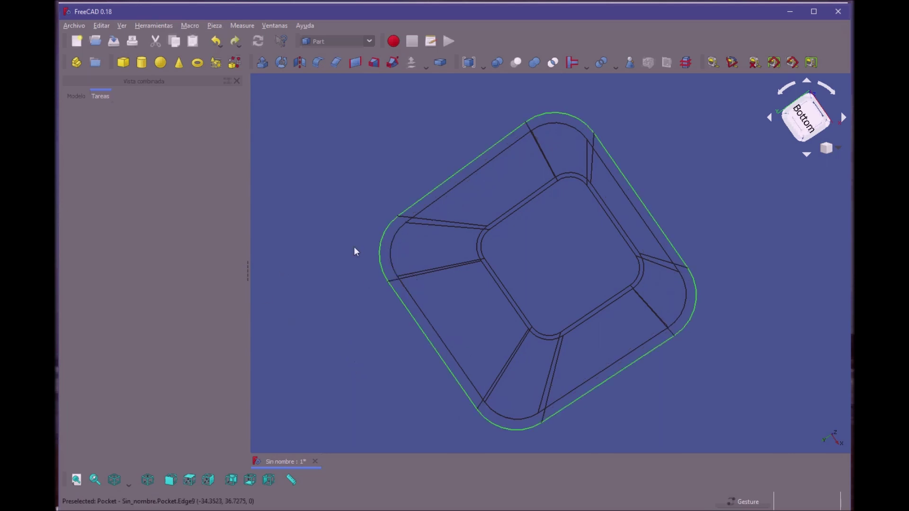
pyautogui.click(336, 218)
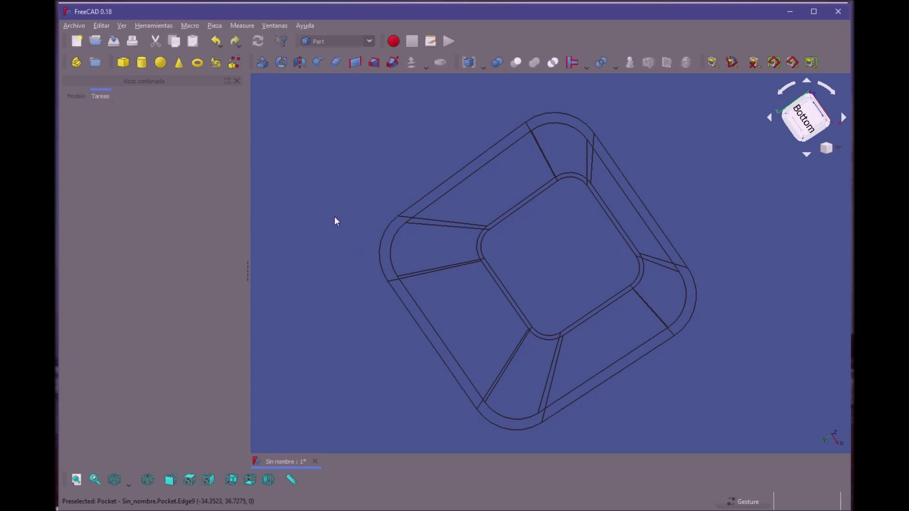
# - Select all eight edges of the cavity's inner floor outline, including the straight sides and rounded corners
pyautogui.click(383, 247)
pyautogui.keyDown('ctrl'); pyautogui.click(425, 200); pyautogui.keyUp('ctrl')
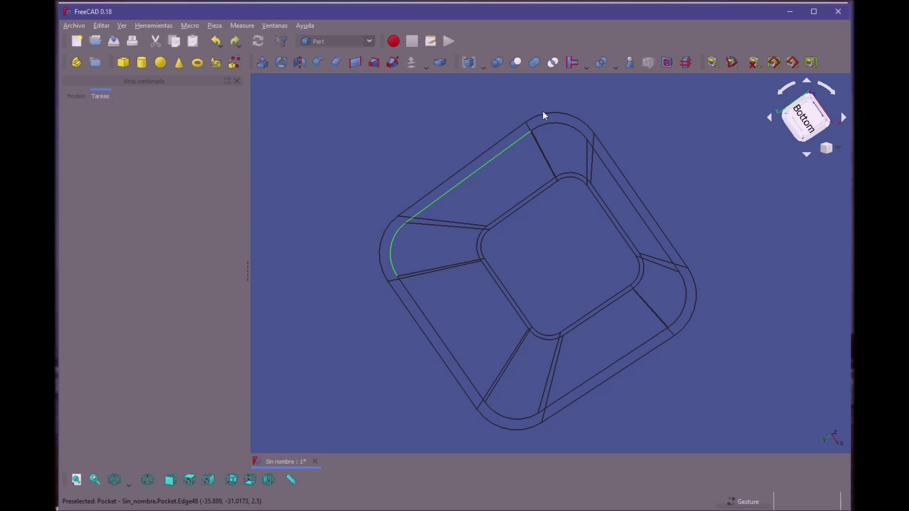
pyautogui.keyDown('ctrl'); pyautogui.click(567, 132); pyautogui.keyUp('ctrl')
pyautogui.keyDown('ctrl'); pyautogui.click(599, 158); pyautogui.keyUp('ctrl')
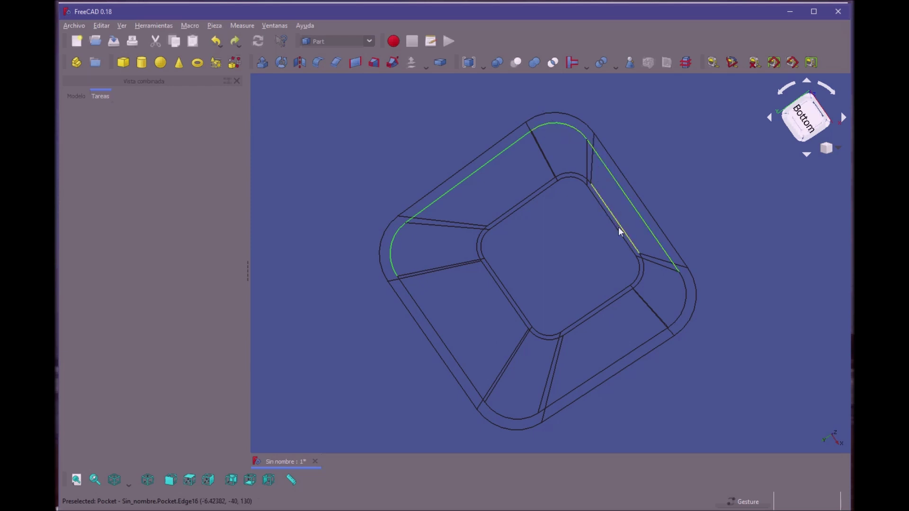
pyautogui.keyDown('ctrl'); pyautogui.click(680, 294); pyautogui.keyUp('ctrl')
pyautogui.keyDown('ctrl'); pyautogui.click(643, 342); pyautogui.keyUp('ctrl')
pyautogui.keyDown('ctrl'); pyautogui.click(516, 417); pyautogui.keyUp('ctrl')
pyautogui.keyDown('ctrl'); pyautogui.click(454, 364); pyautogui.keyUp('ctrl')
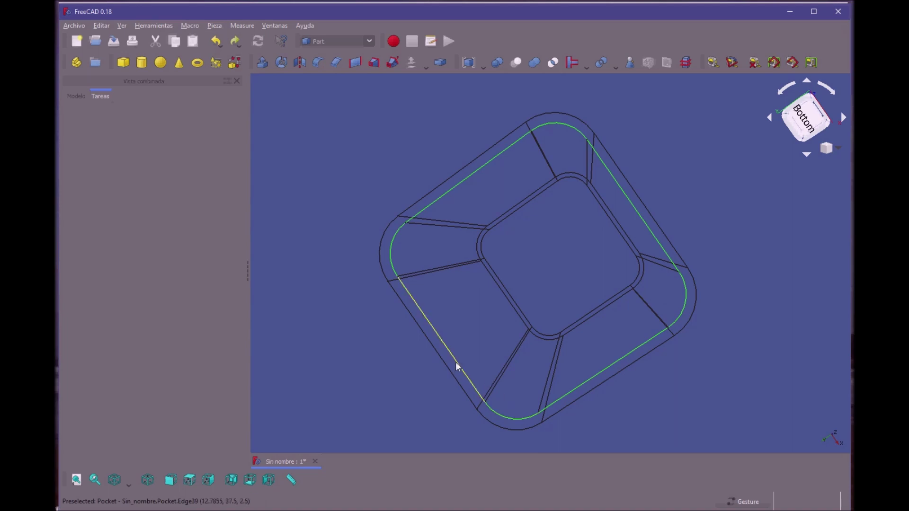
# - Try to fillet the selected inner floor edges with a radius of 5.5 mm
pyautogui.click(318, 62)
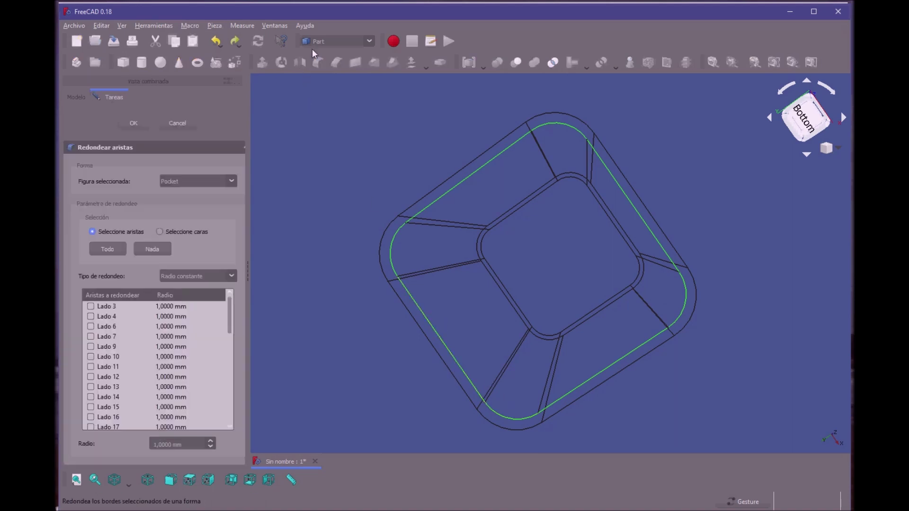
pyautogui.doubleClick(178, 443)
pyautogui.write('5.5')
pyautogui.click(99, 247)
pyautogui.click(126, 115)
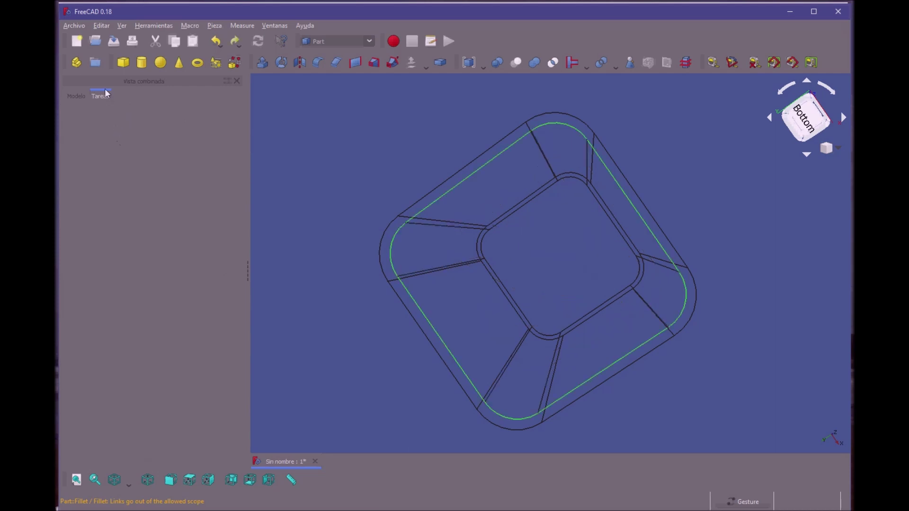
# - Fillet the selected inner floor edges with a constant radius of 5,5 mm
pyautogui.click(310, 58)
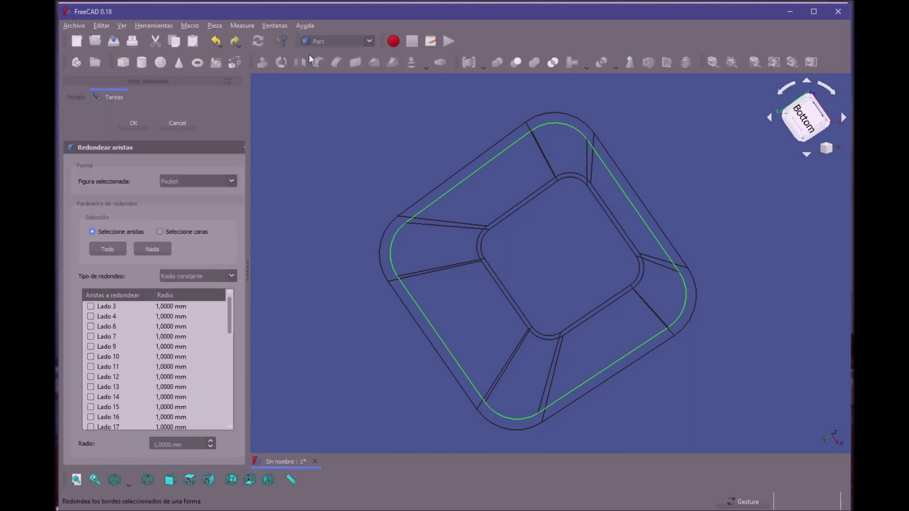
pyautogui.moveTo(184, 443); pyautogui.dragTo(126, 447)
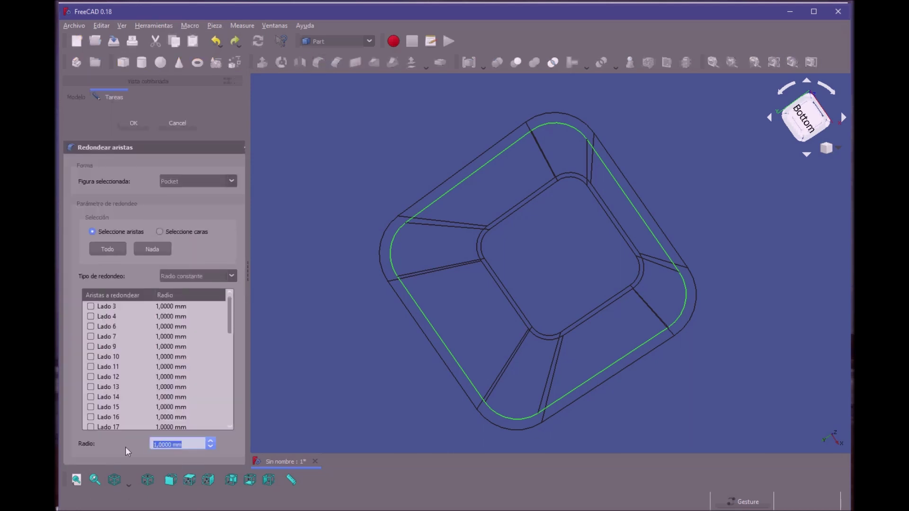
pyautogui.write('5,5')
pyautogui.click(121, 118)
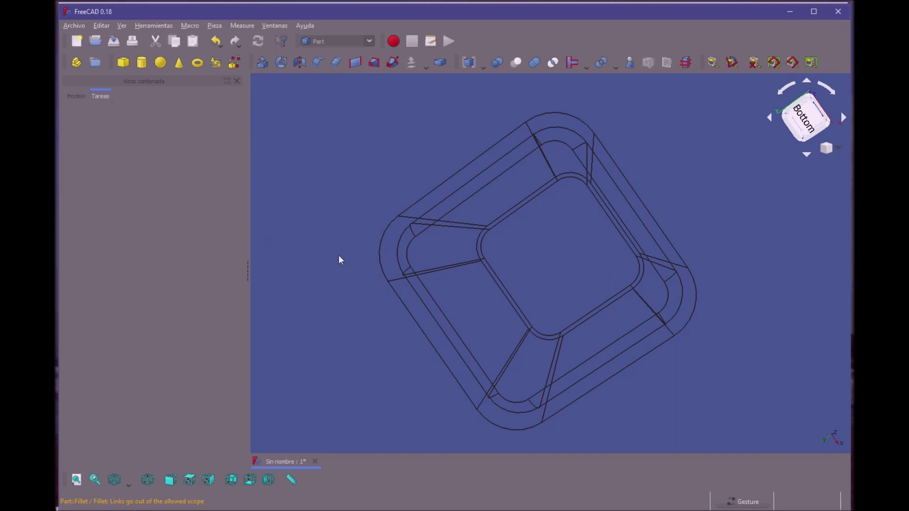
# - Select the eight outer bottom edges of the container and round them with a radius of 8 mm
pyautogui.keyDown('ctrl'); pyautogui.click(406, 311); pyautogui.keyUp('ctrl')
pyautogui.keyDown('ctrl'); pyautogui.click(508, 427); pyautogui.keyUp('ctrl')
pyautogui.moveTo(564, 394); pyautogui.dragTo(689, 329)
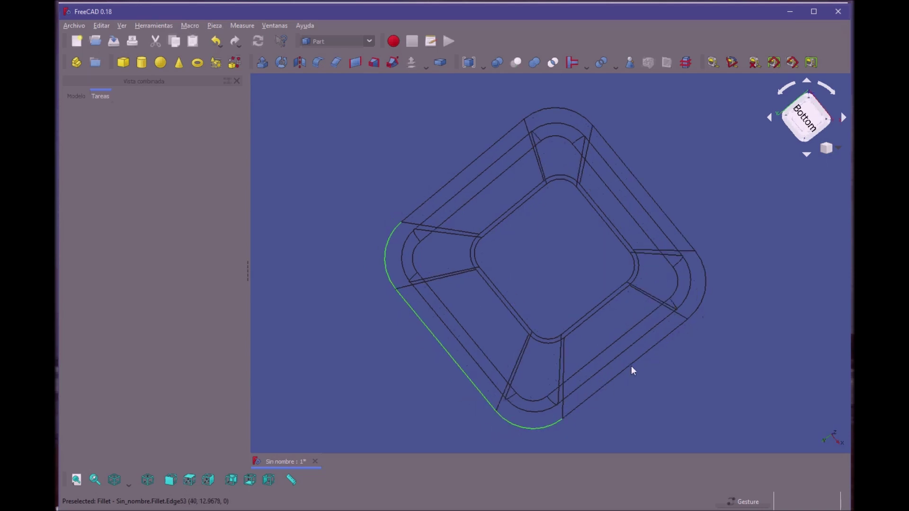
pyautogui.keyDown('ctrl'); pyautogui.click(609, 365); pyautogui.keyUp('ctrl')
pyautogui.keyDown('ctrl'); pyautogui.click(689, 301); pyautogui.keyUp('ctrl')
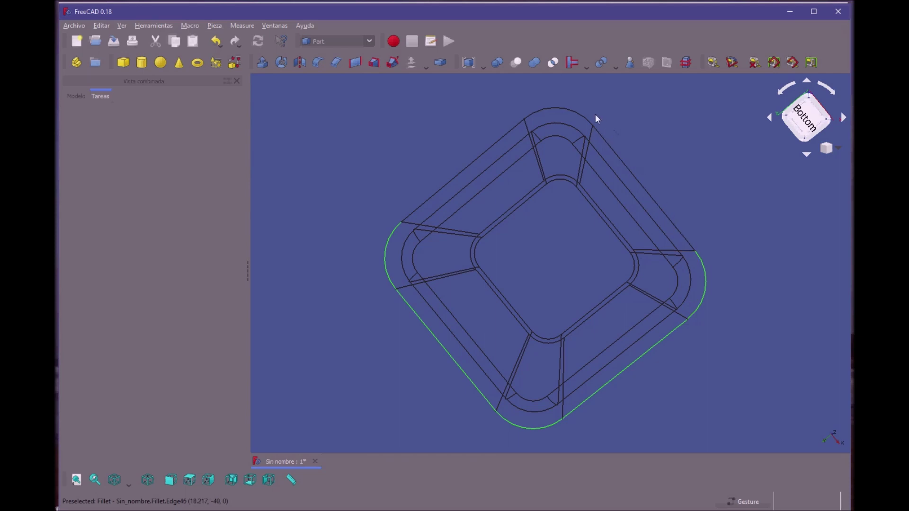
pyautogui.keyDown('ctrl'); pyautogui.click(613, 153); pyautogui.keyUp('ctrl')
pyautogui.keyDown('ctrl'); pyautogui.click(565, 108); pyautogui.keyUp('ctrl')
pyautogui.keyDown('ctrl'); pyautogui.click(494, 141); pyautogui.keyUp('ctrl')
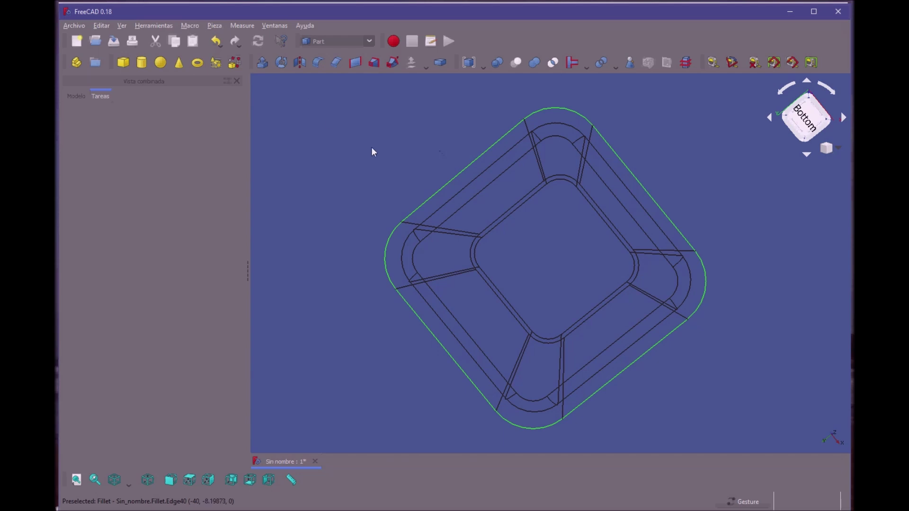
pyautogui.click(312, 51)
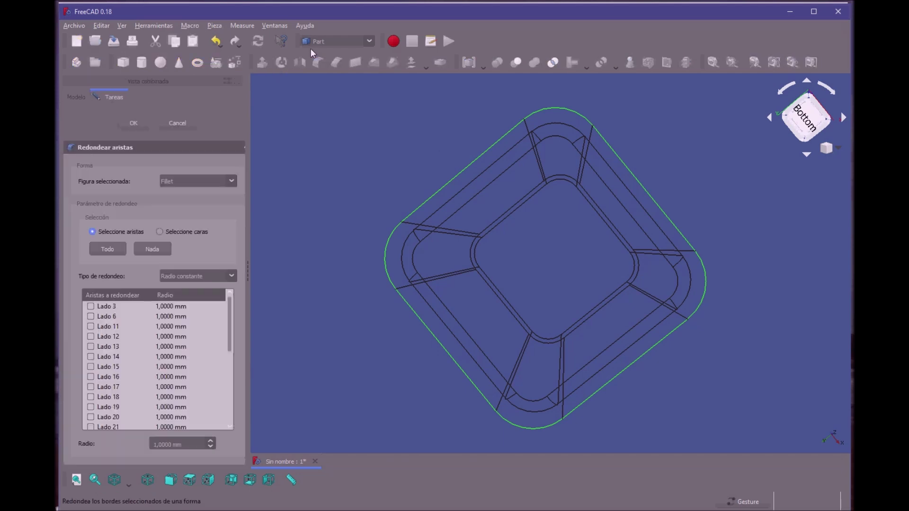
pyautogui.tripleClick(179, 443)
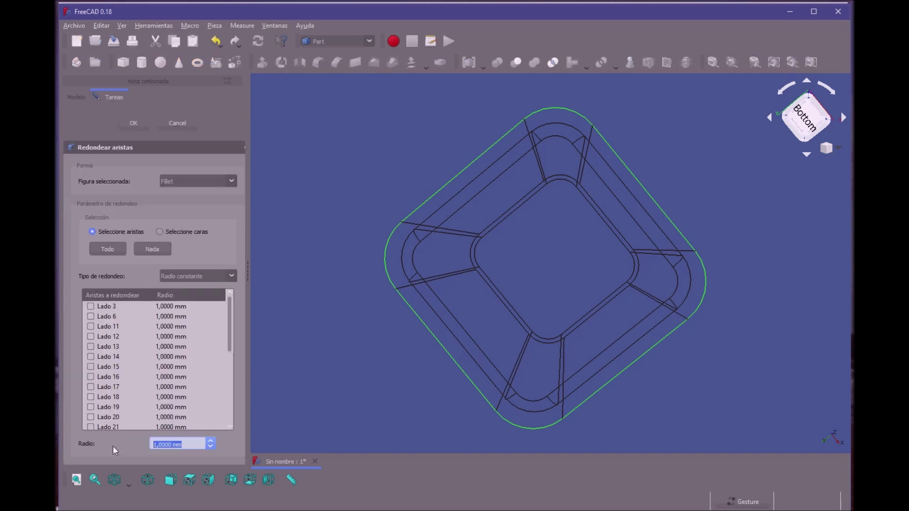
pyautogui.write('8')
pyautogui.click(125, 117)
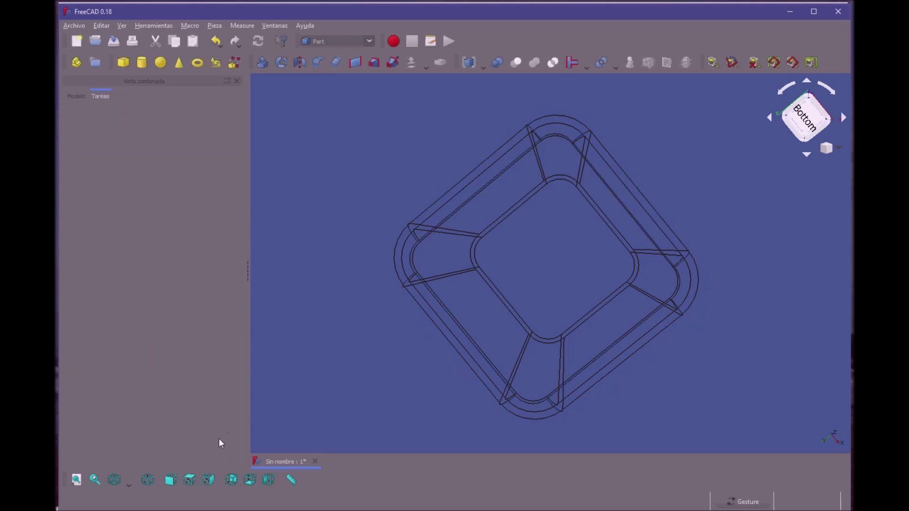
# - Set the display style to Como es and turn the container to look into its open top
pyautogui.click(121, 479)
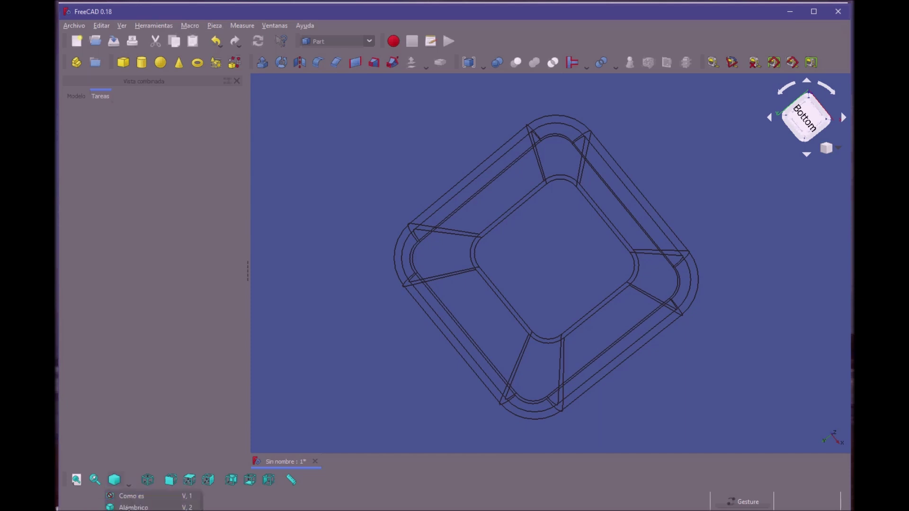
pyautogui.click(130, 496)
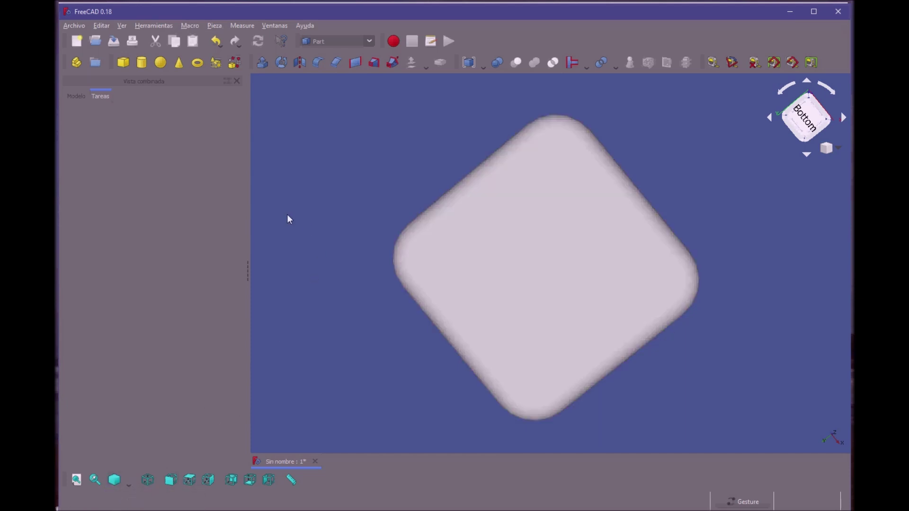
pyautogui.moveTo(286, 217); pyautogui.dragTo(638, 272)
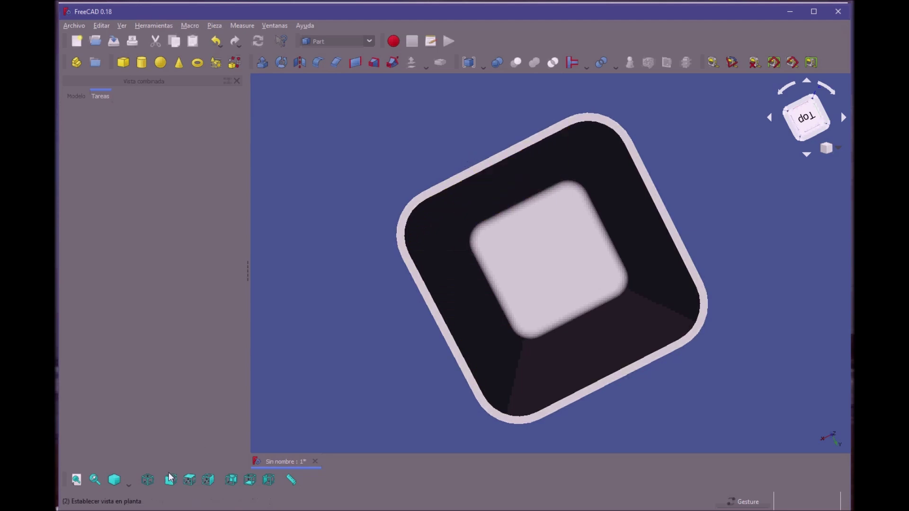
# - Set the display style to wireframe (Alámbrico) and check the rim fillet radii in the MicroStation reference drawing, returning to FreeCAD
pyautogui.click(122, 480)
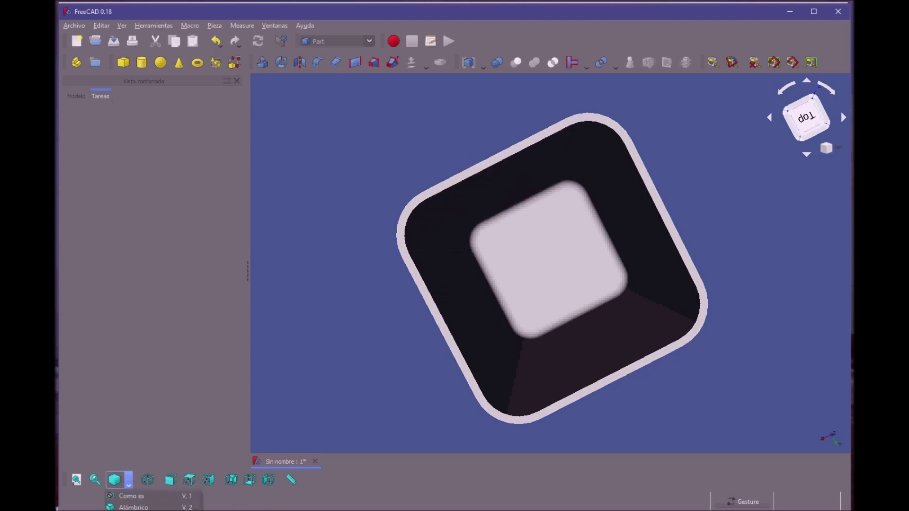
pyautogui.click(138, 510)
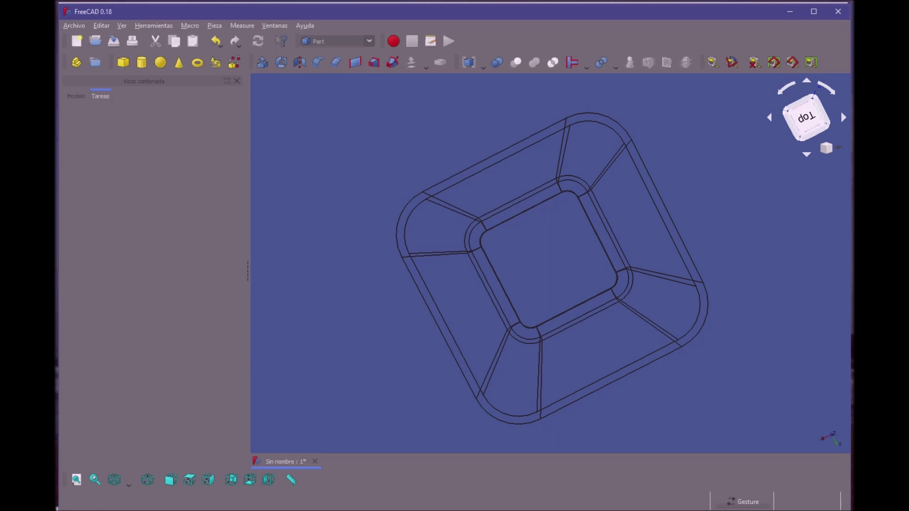
pyautogui.hotkey('alt', 'Tab')
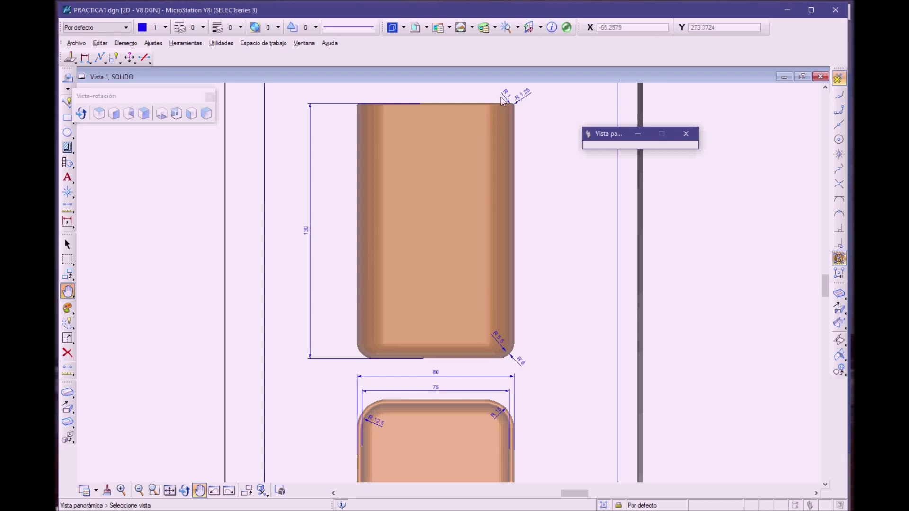
pyautogui.hotkey('alt', 'Tab')
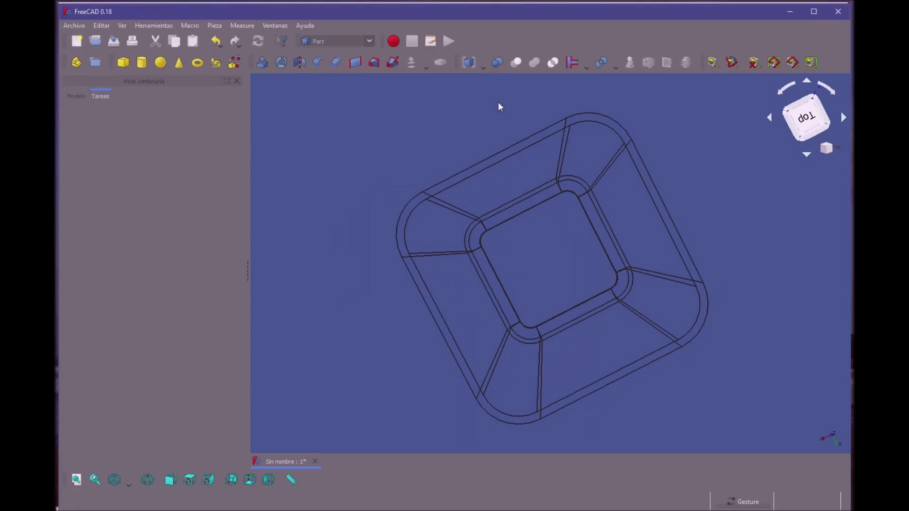
# - Fillet the eight inner edges of the container's top rim with a constant 1 mm radius
pyautogui.click(588, 112)
pyautogui.keyDown('ctrl'); pyautogui.click(539, 137); pyautogui.keyUp('ctrl')
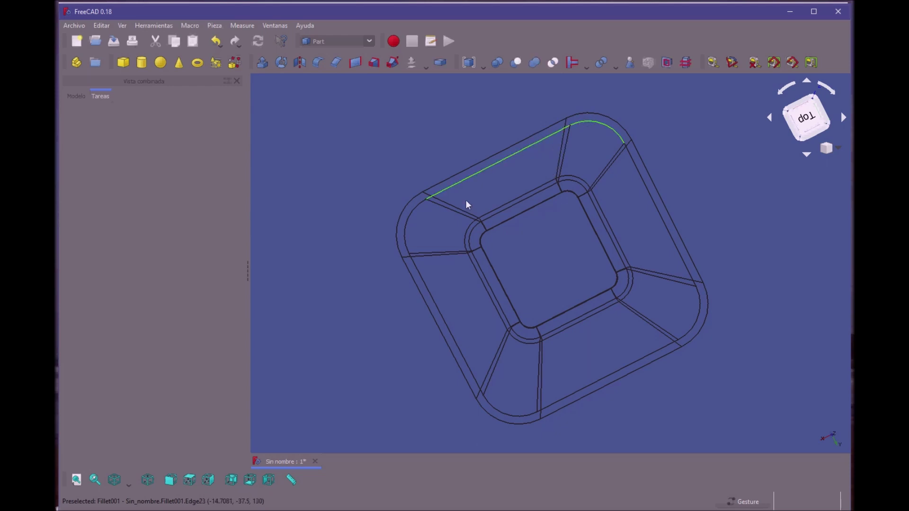
pyautogui.keyDown('ctrl'); pyautogui.click(398, 226); pyautogui.keyUp('ctrl')
pyautogui.keyDown('ctrl'); pyautogui.click(420, 285); pyautogui.keyUp('ctrl')
pyautogui.keyDown('ctrl'); pyautogui.click(493, 419); pyautogui.keyUp('ctrl')
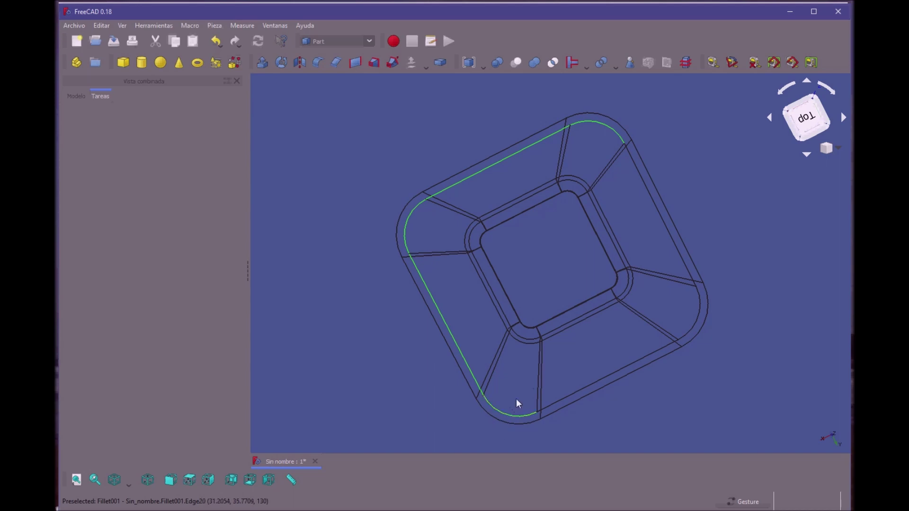
pyautogui.keyDown('ctrl'); pyautogui.click(552, 389); pyautogui.keyUp('ctrl')
pyautogui.keyDown('ctrl'); pyautogui.click(692, 316); pyautogui.keyUp('ctrl')
pyautogui.keyDown('ctrl'); pyautogui.click(680, 259); pyautogui.keyUp('ctrl')
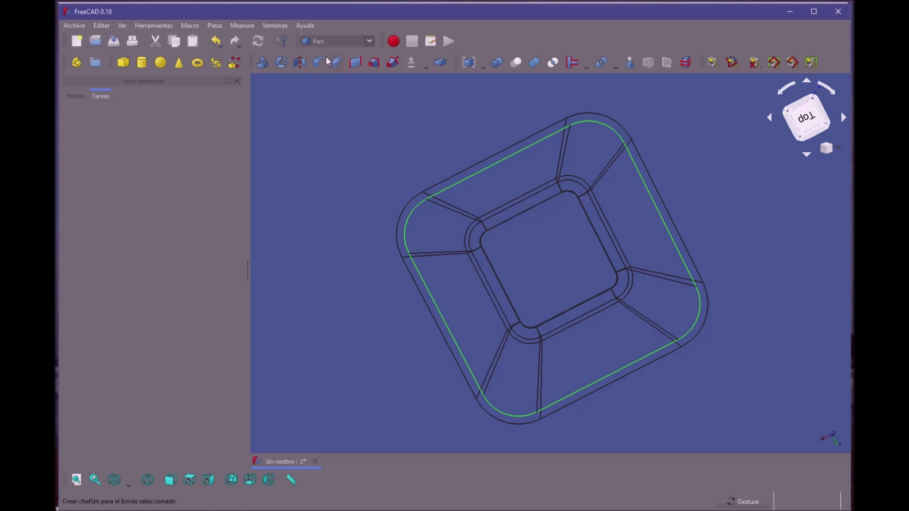
pyautogui.click(311, 58)
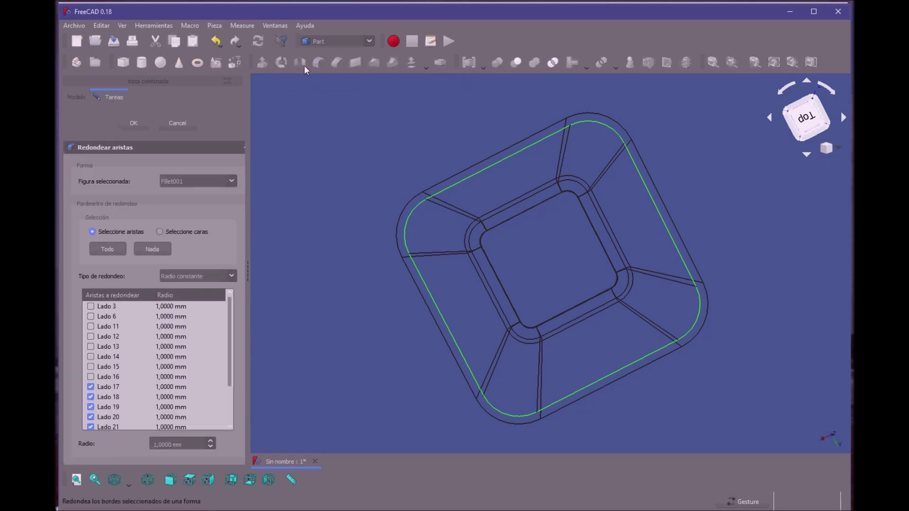
pyautogui.click(129, 120)
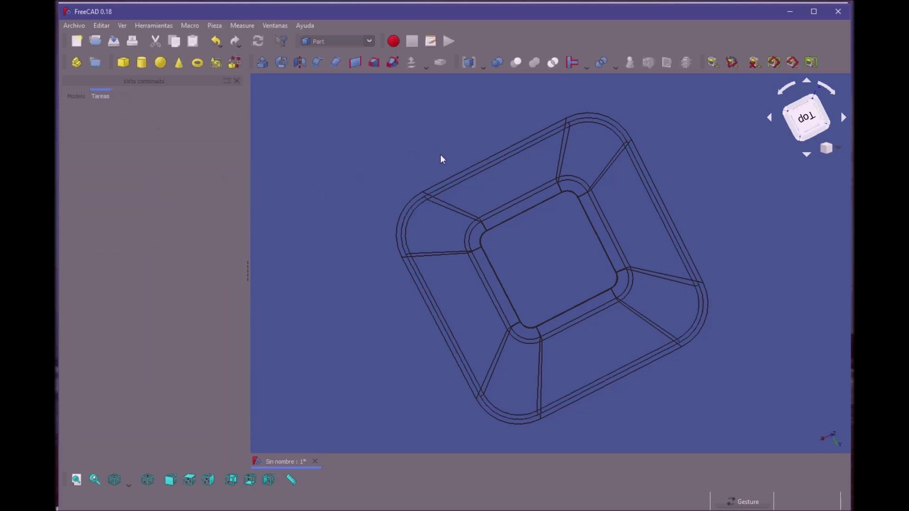
# - Fillet the eight outer edges of the container's top rim with a constant radius of 1,25 mm
pyautogui.click(445, 181)
pyautogui.click(403, 190)
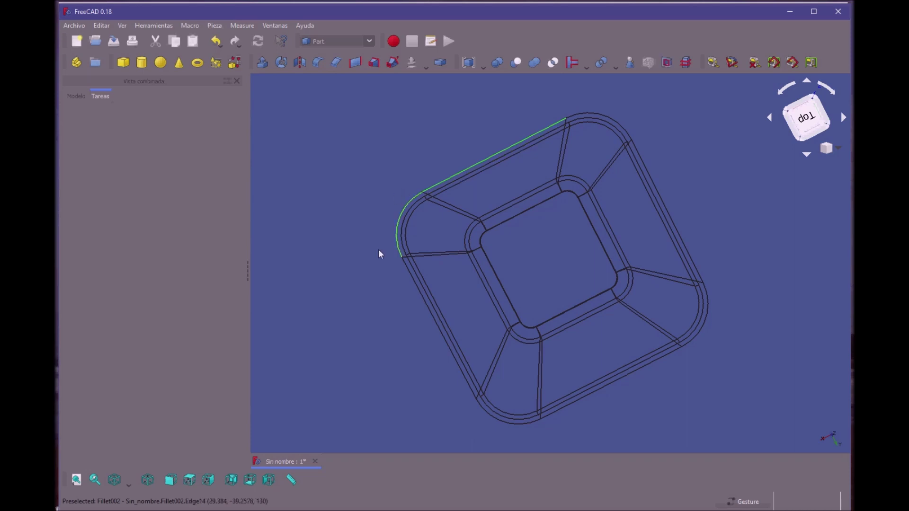
pyautogui.click(413, 285)
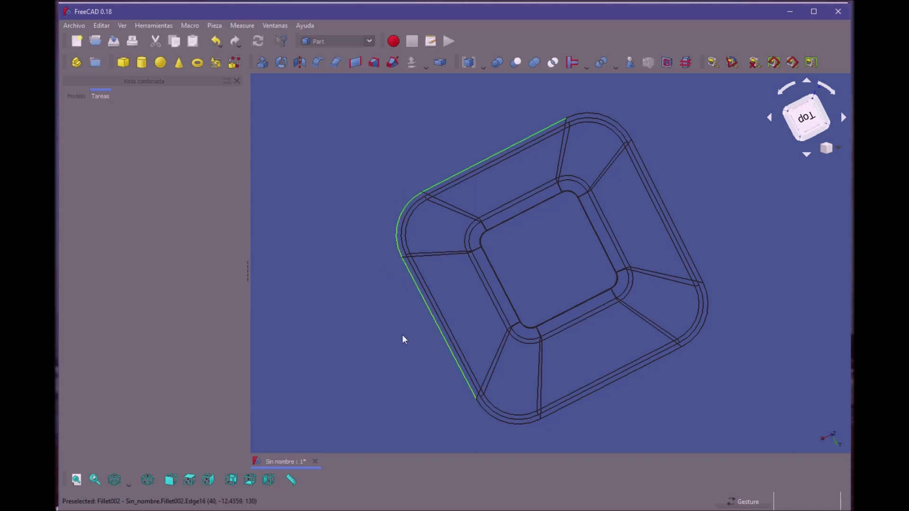
pyautogui.click(493, 414)
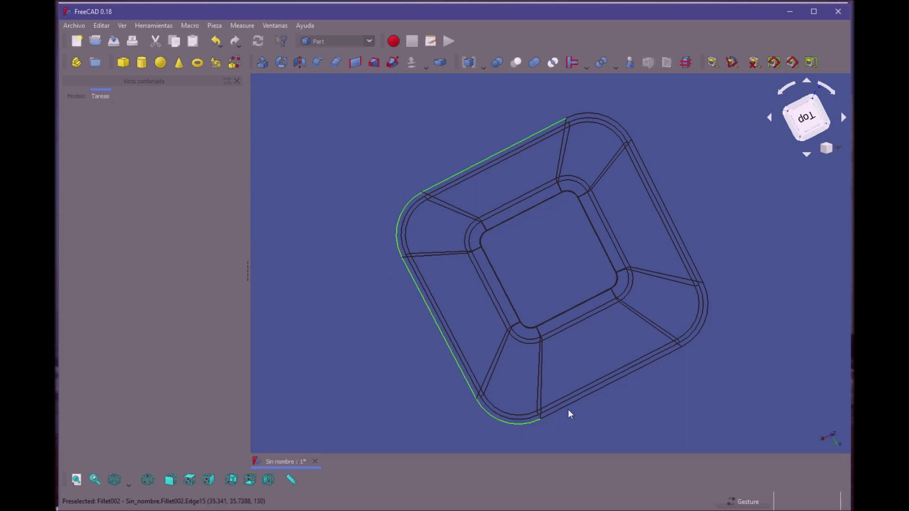
pyautogui.click(592, 393)
pyautogui.click(687, 330)
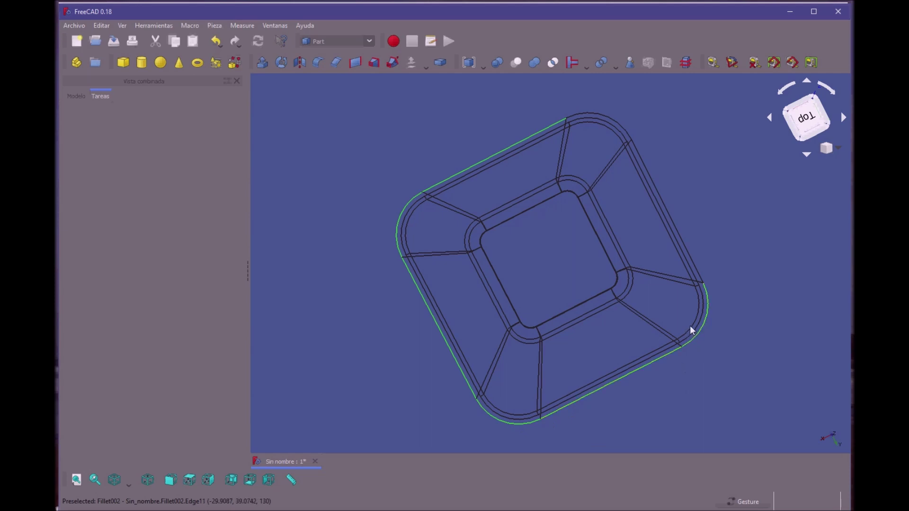
pyautogui.click(693, 268)
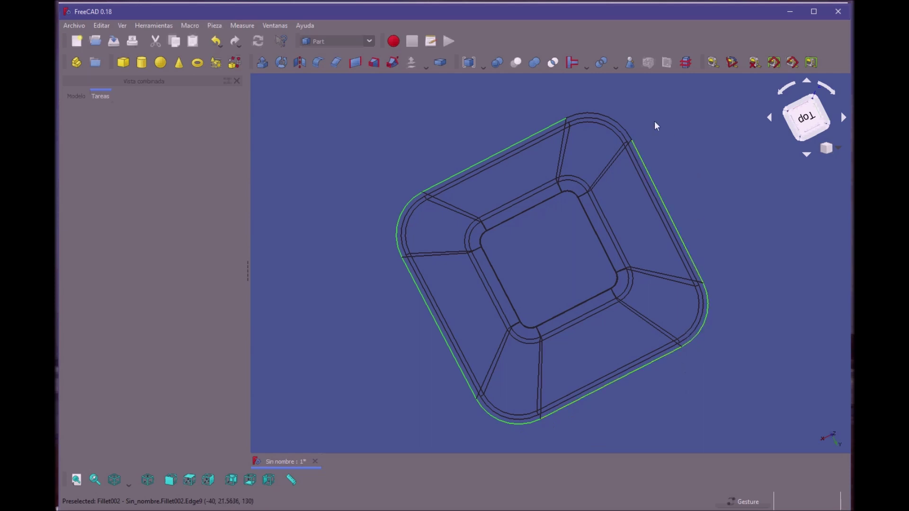
pyautogui.click(618, 121)
pyautogui.click(309, 54)
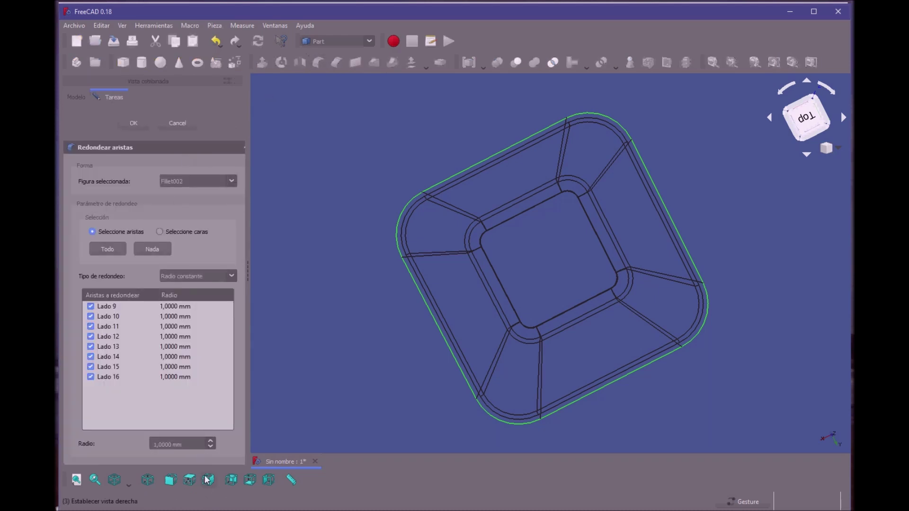
pyautogui.moveTo(182, 444); pyautogui.dragTo(120, 446)
pyautogui.write('1,25')
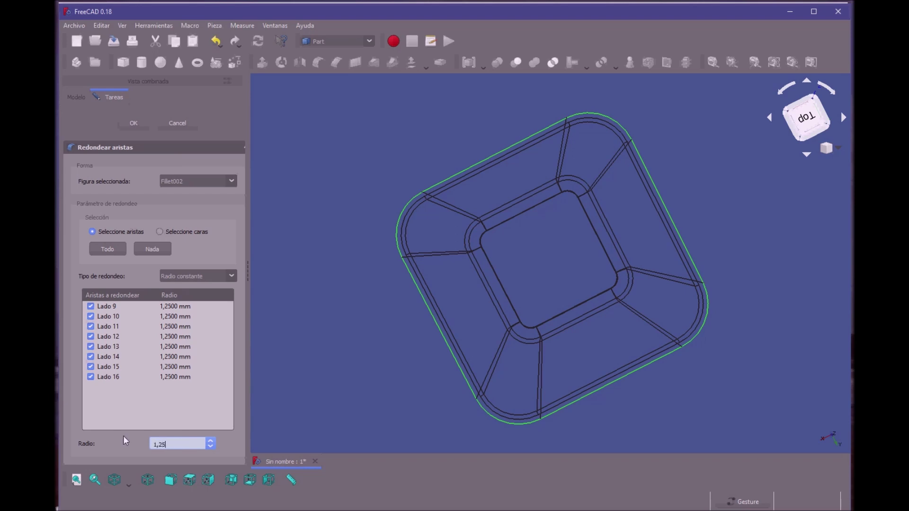
pyautogui.click(128, 119)
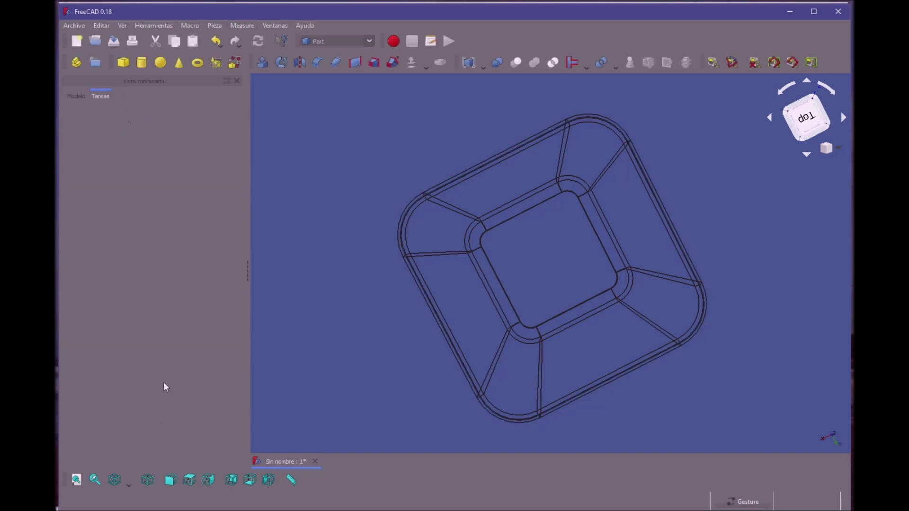
# - Set the display style to Como es and orbit the container to view its outer side walls
pyautogui.click(122, 476)
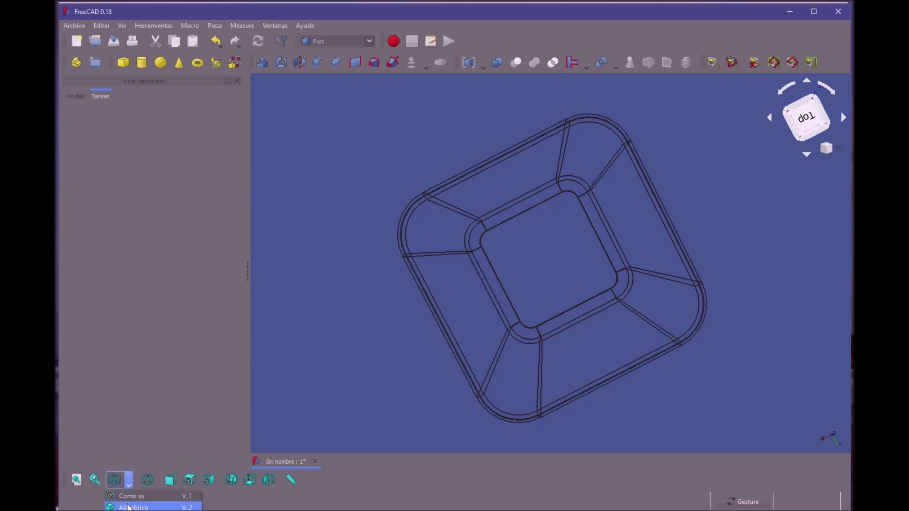
pyautogui.click(130, 496)
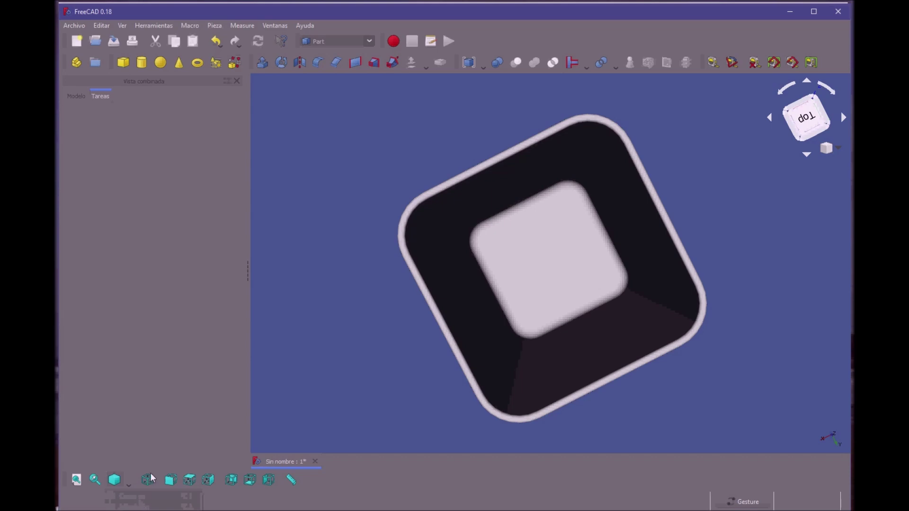
pyautogui.moveTo(302, 393); pyautogui.dragTo(341, 229)
pyautogui.moveTo(587, 176); pyautogui.dragTo(553, 140)
# - Apply the gold (Oro) material to Fillet003 in its appearance settings and inspect the container from several sides
pyautogui.click(71, 89)
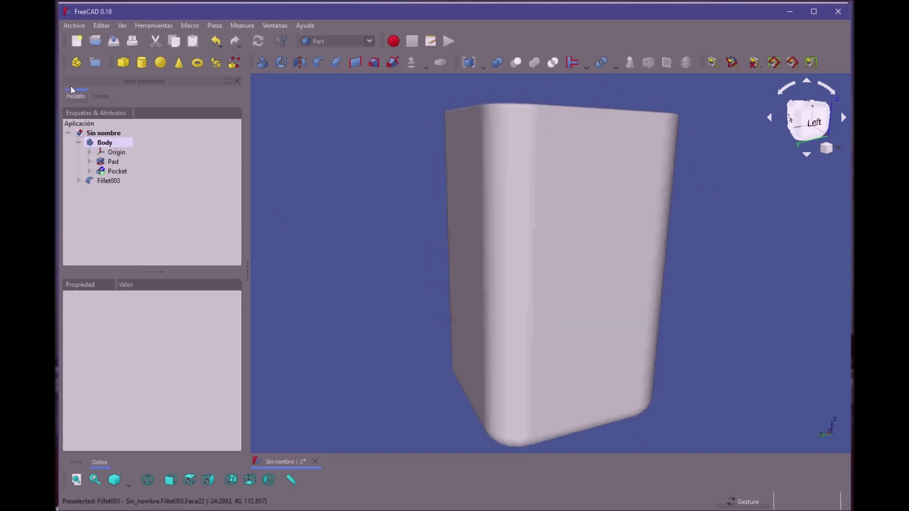
pyautogui.click(100, 178)
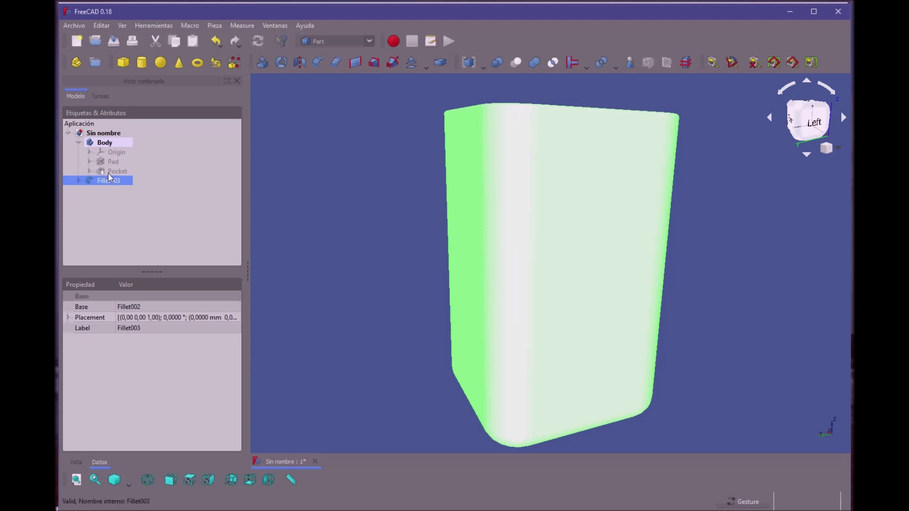
pyautogui.rightClick(116, 181)
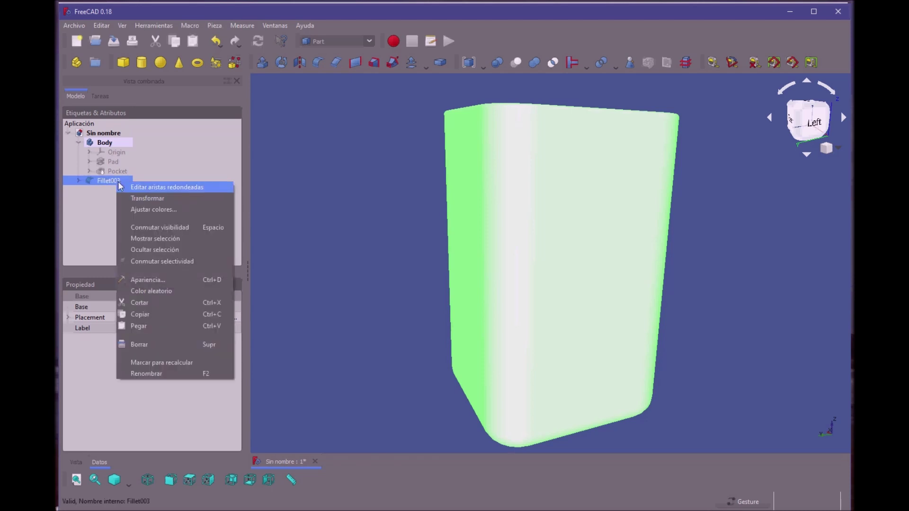
pyautogui.click(154, 275)
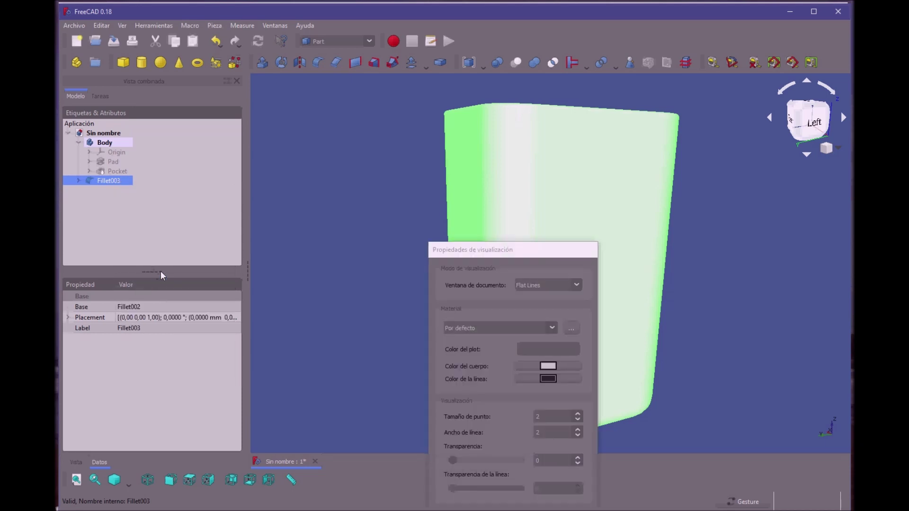
pyautogui.moveTo(435, 245); pyautogui.dragTo(281, 126)
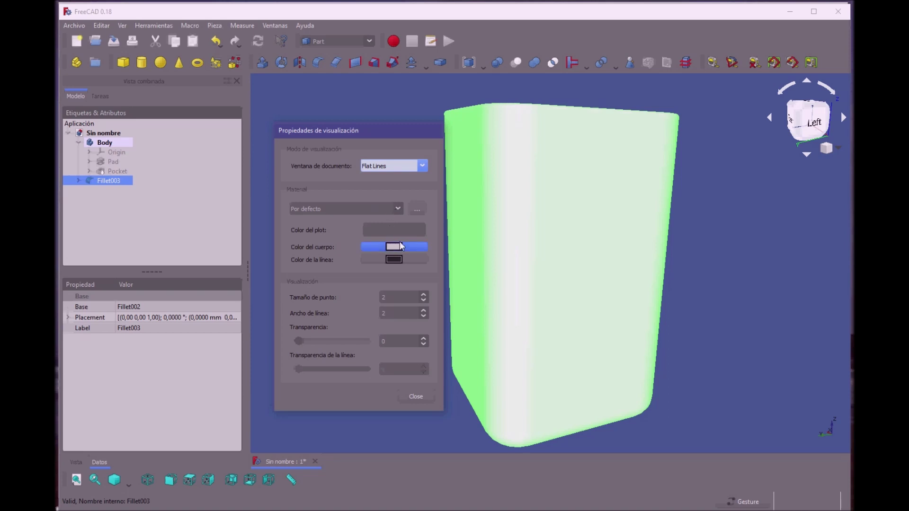
pyautogui.click(389, 201)
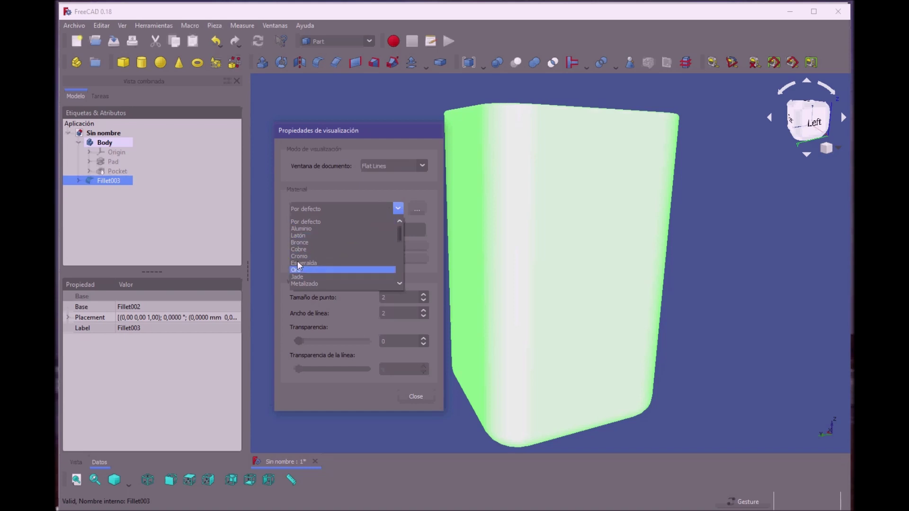
pyautogui.click(298, 269)
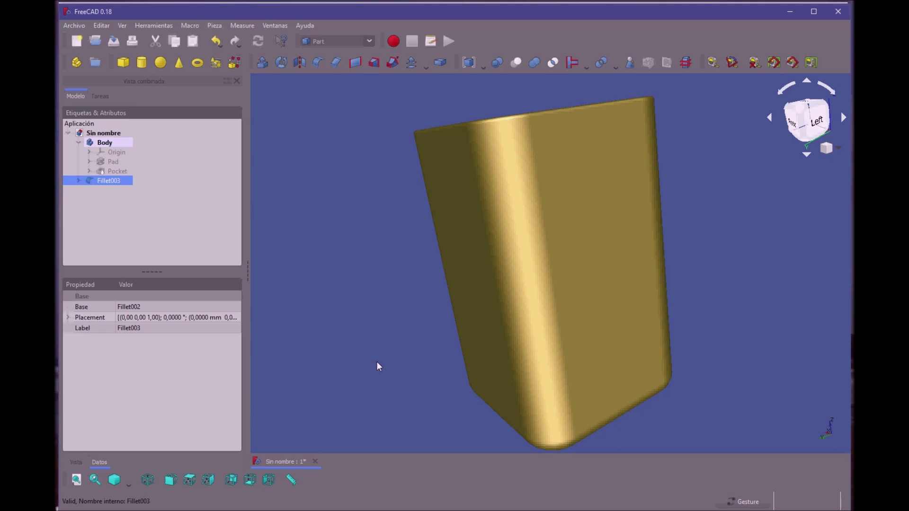
pyautogui.moveTo(377, 361); pyautogui.dragTo(266, 375)
pyautogui.moveTo(644, 256); pyautogui.dragTo(726, 232)
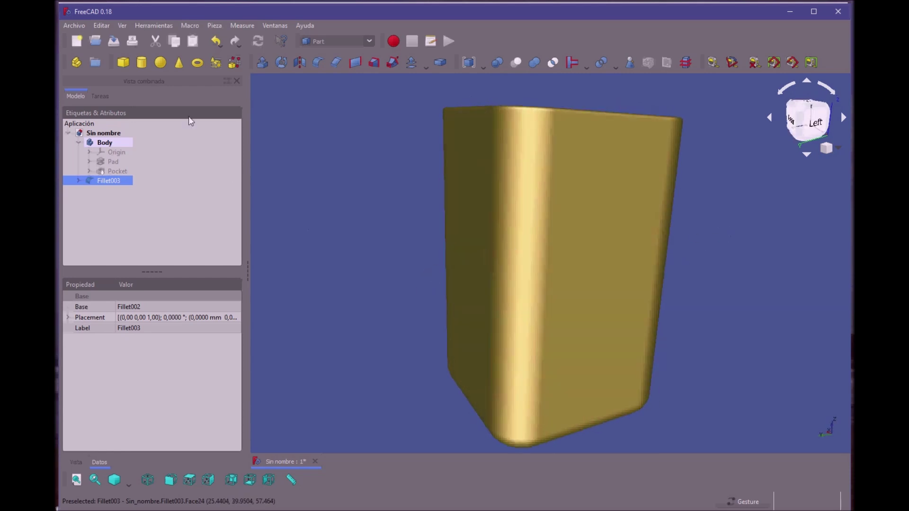
# - Play the turntable view (Ver torno) of the container with a larger positive angle, stopping the rotation and closing the dialog at the end
pyautogui.click(151, 22)
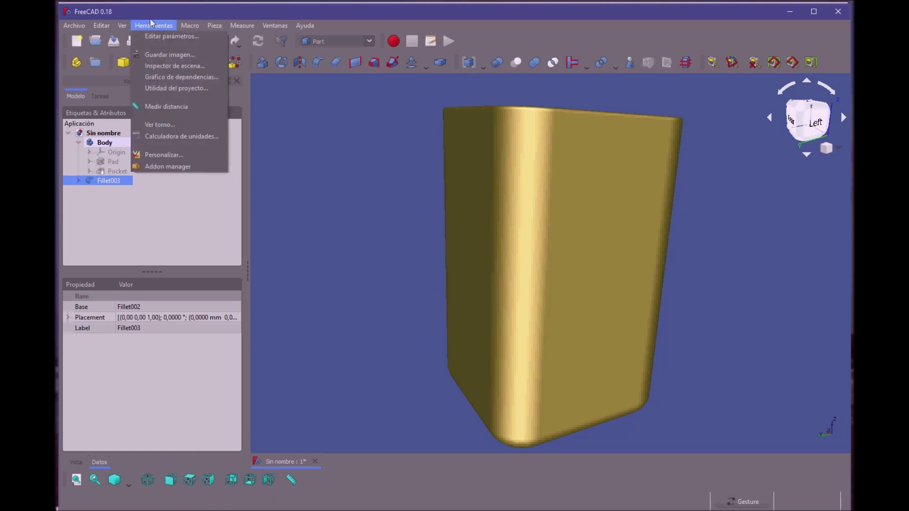
pyautogui.click(157, 123)
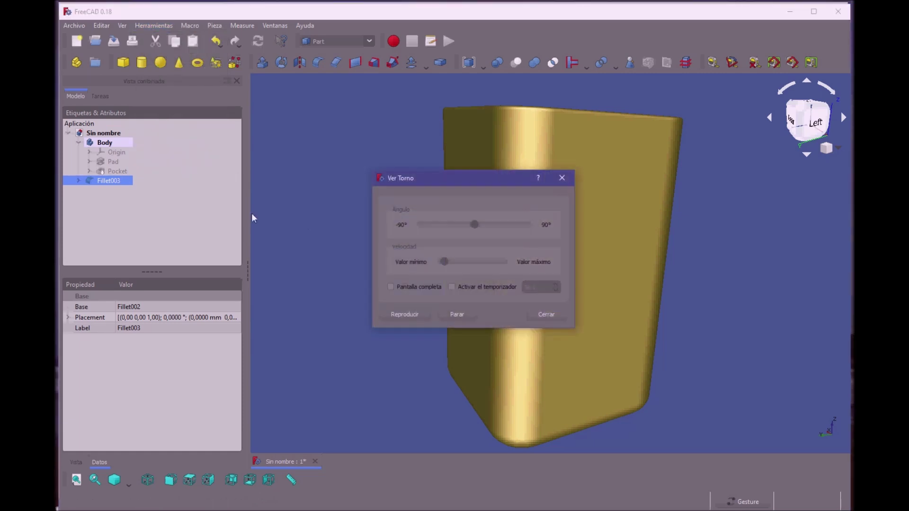
pyautogui.moveTo(426, 177); pyautogui.dragTo(244, 164)
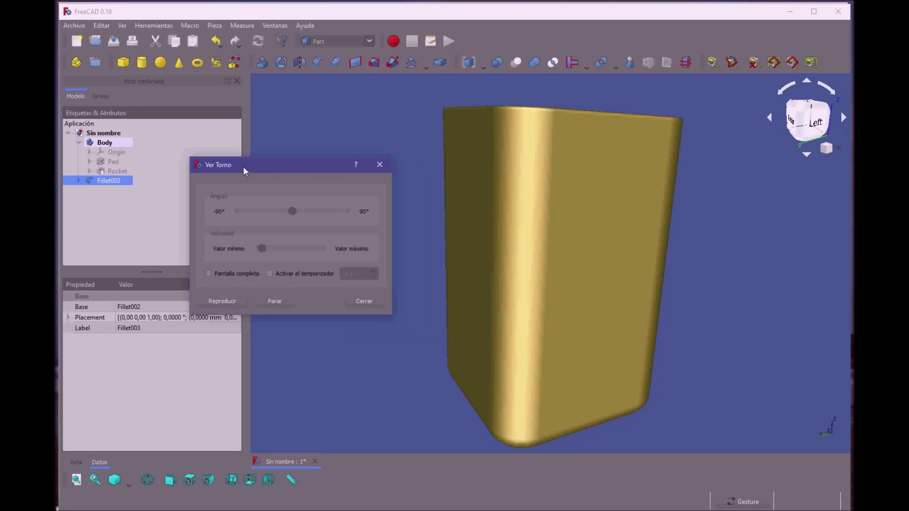
pyautogui.click(209, 302)
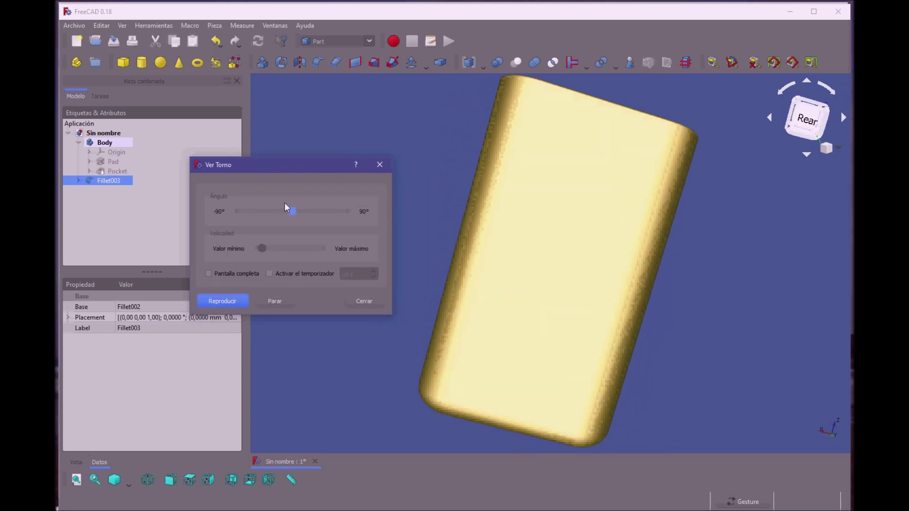
pyautogui.moveTo(287, 205); pyautogui.dragTo(307, 209)
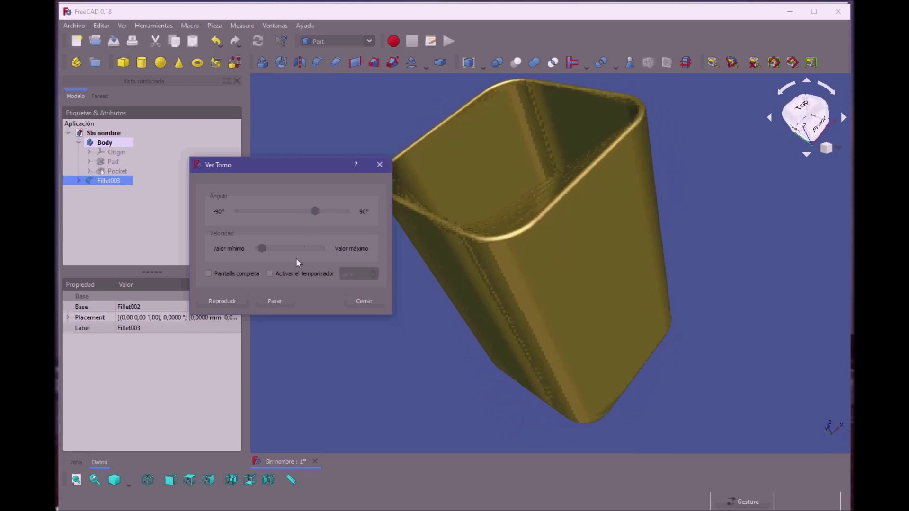
pyautogui.click(268, 301)
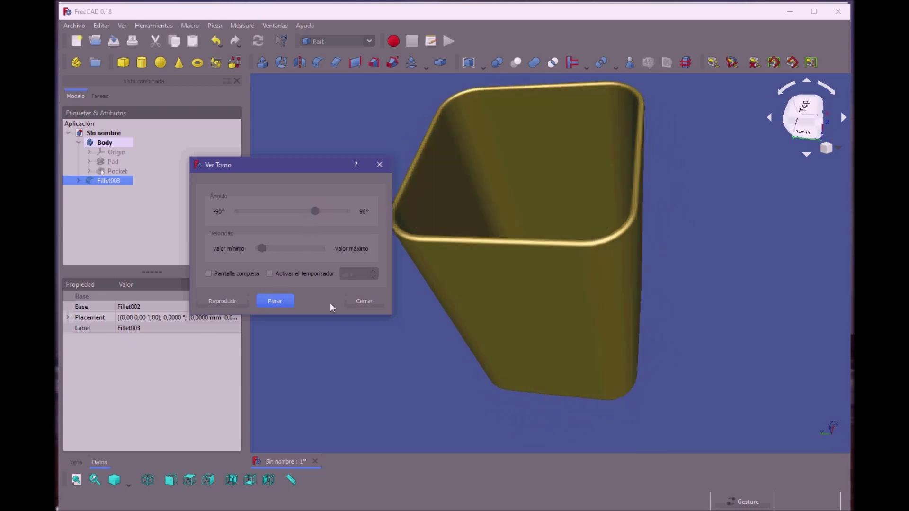
pyautogui.click(354, 298)
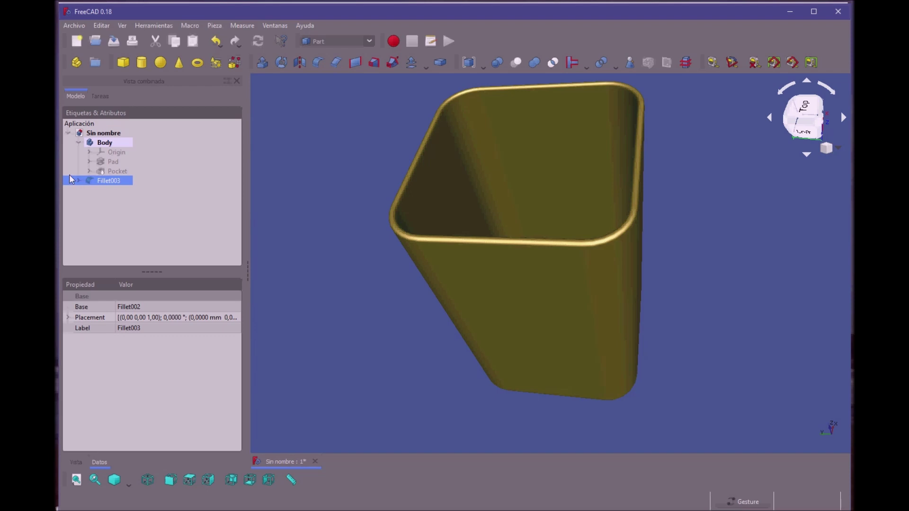
# - Expand the Fillet003 history down to its Pocket and open Sketch001 to examine the pocket profile
pyautogui.press('Right')
pyautogui.click(89, 190)
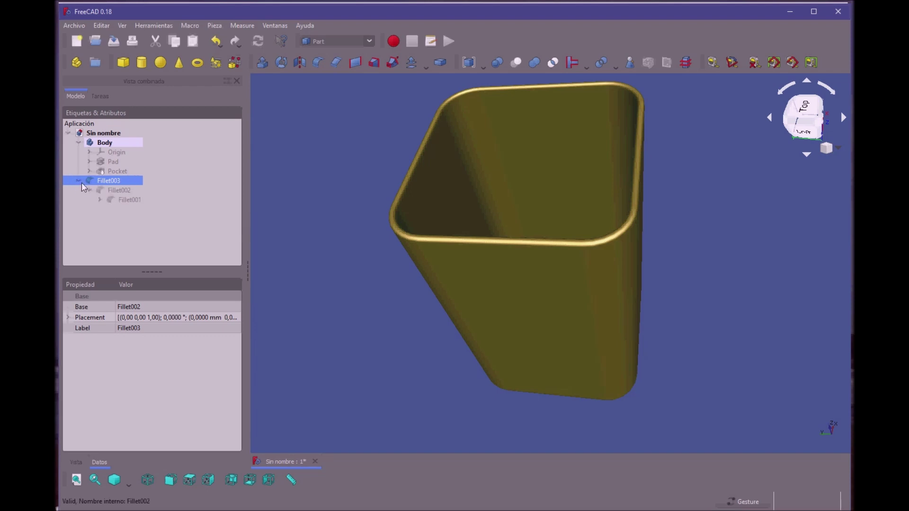
pyautogui.click(100, 200)
pyautogui.click(109, 210)
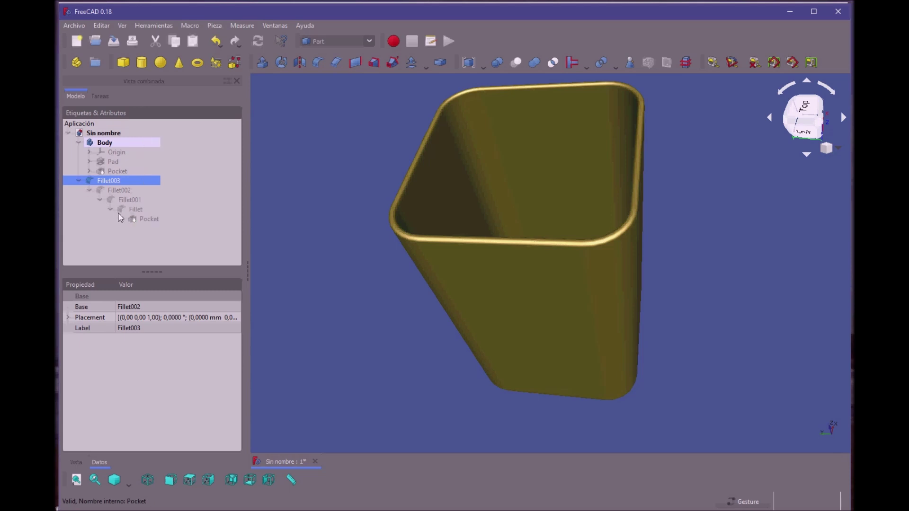
pyautogui.click(121, 218)
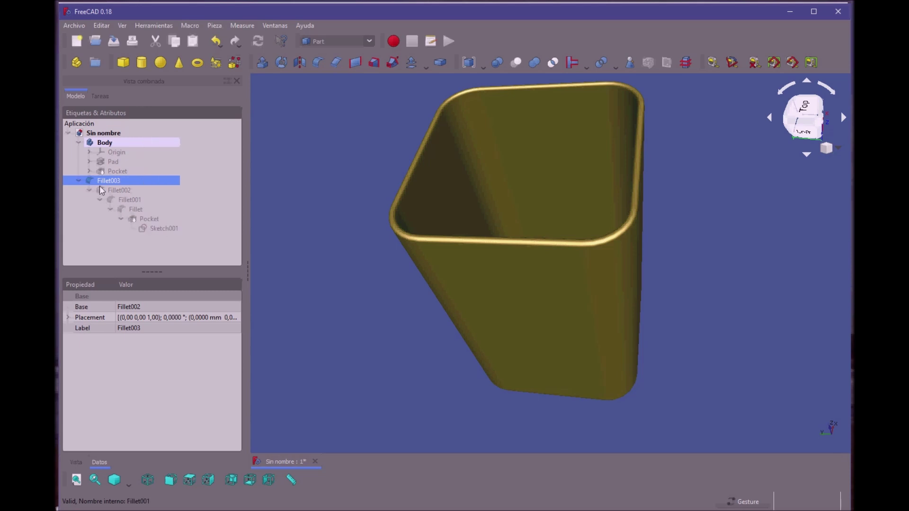
pyautogui.click(157, 227)
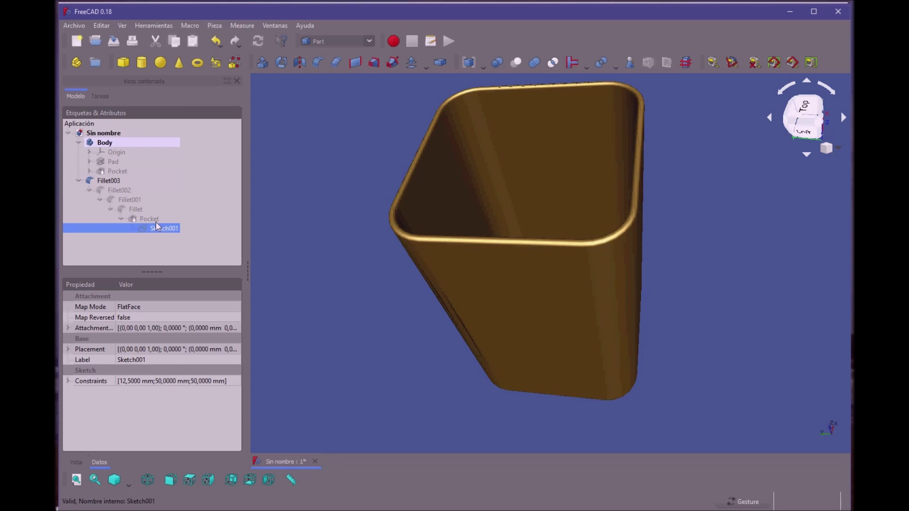
pyautogui.doubleClick(158, 219)
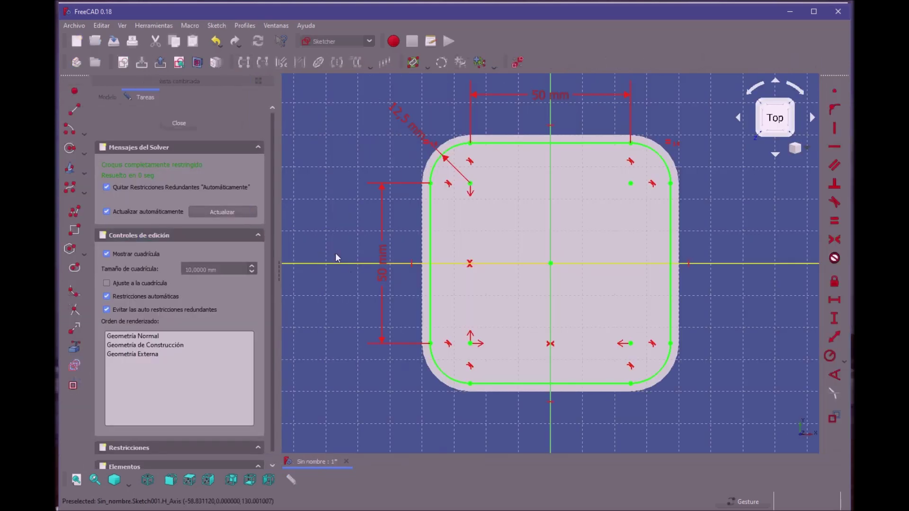
# - Open Sketch001 from the Pocket inside Body for comparison, and leave the sketch without changes
pyautogui.click(108, 97)
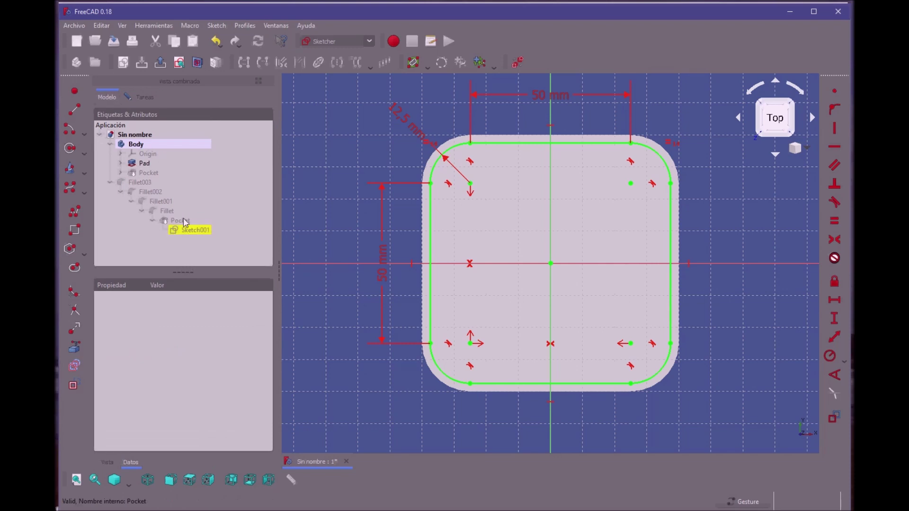
pyautogui.click(120, 173)
pyautogui.click(155, 180)
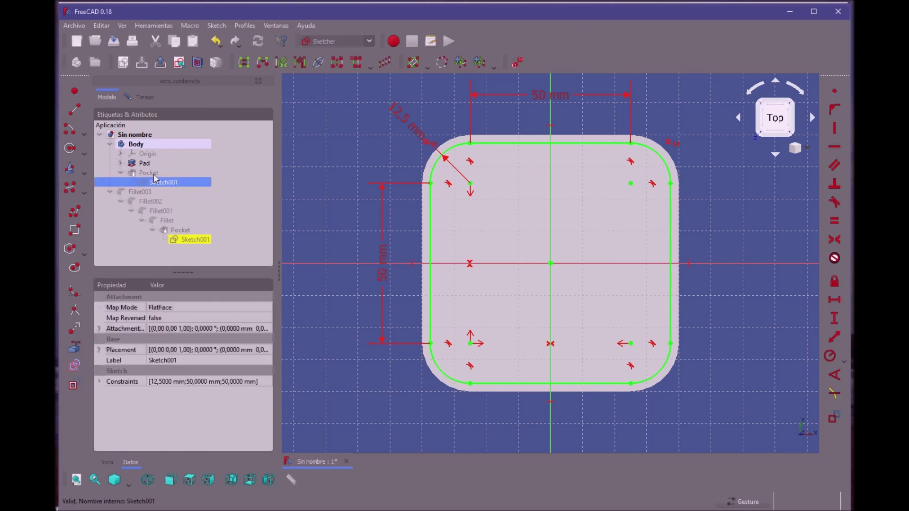
pyautogui.doubleClick(155, 181)
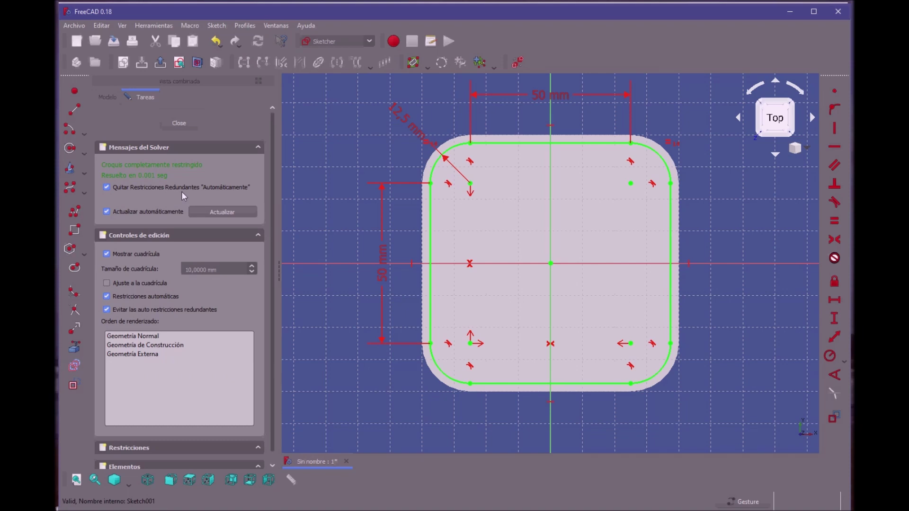
pyautogui.click(179, 123)
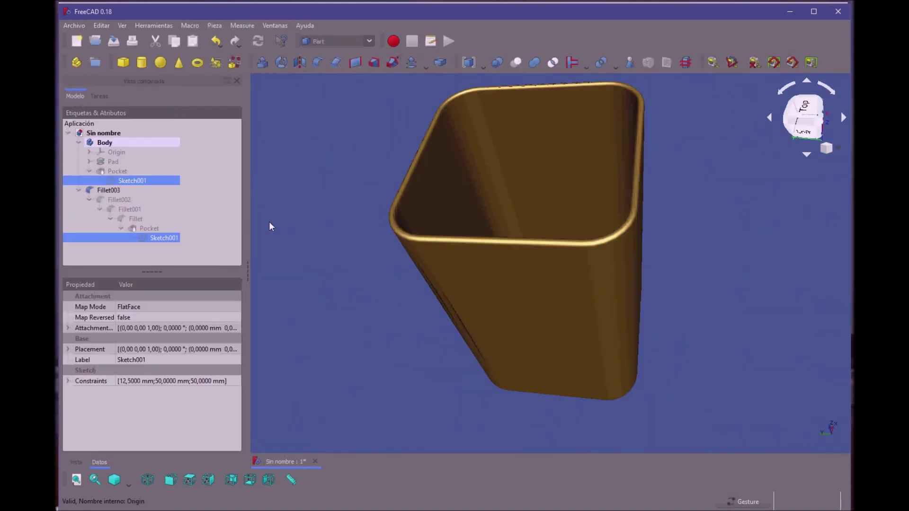